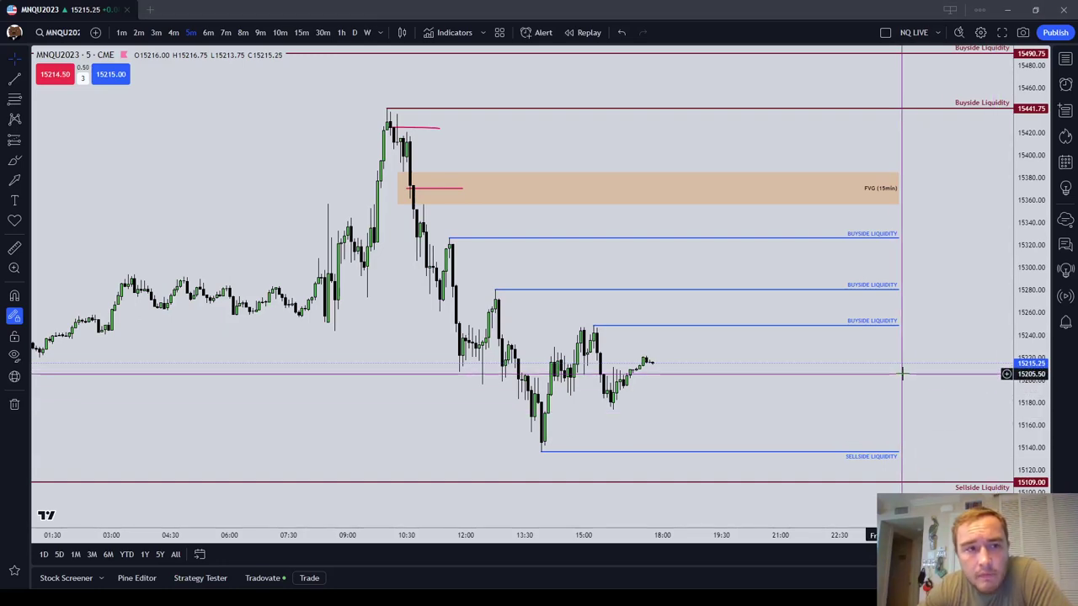
Delete the two red brush strokes near the 10:00 high and inside the FVG (15min) zone.
scroll(914, 371, "up", 2)
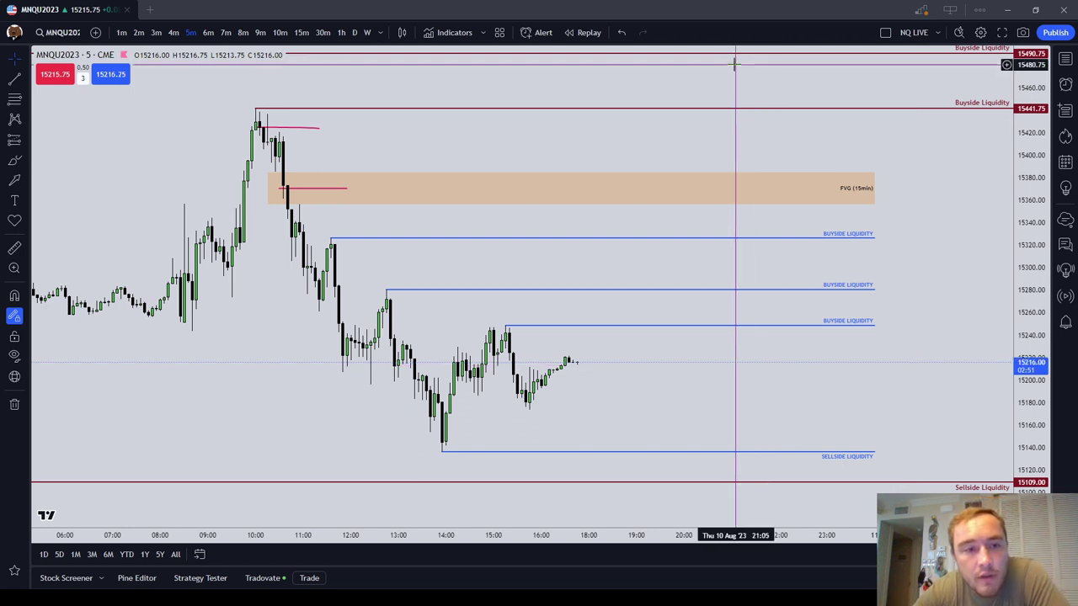
left_click(295, 127)
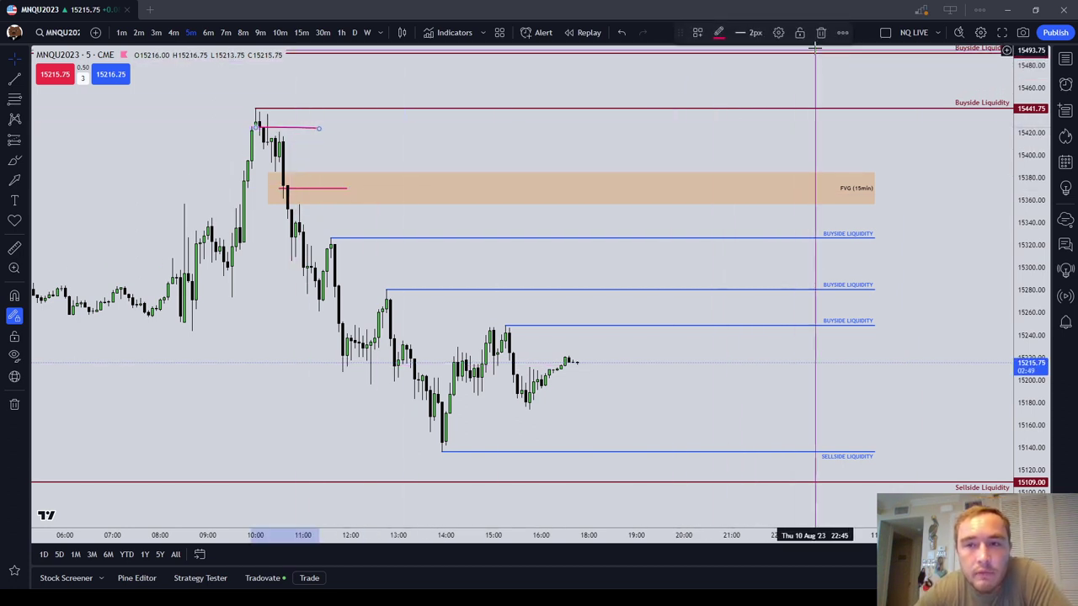
left_click(311, 190)
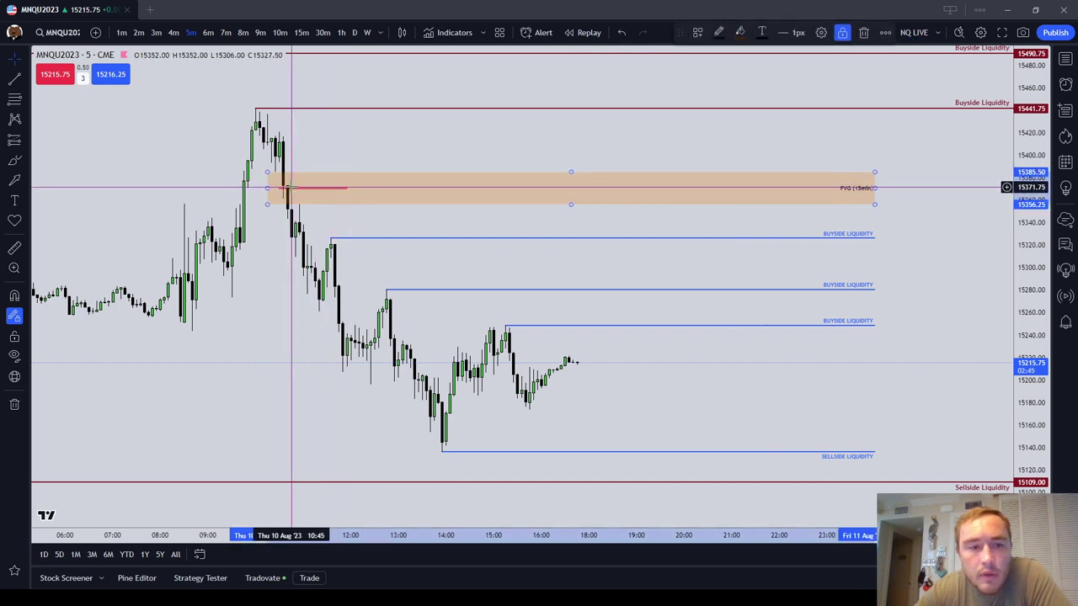
left_click(305, 186)
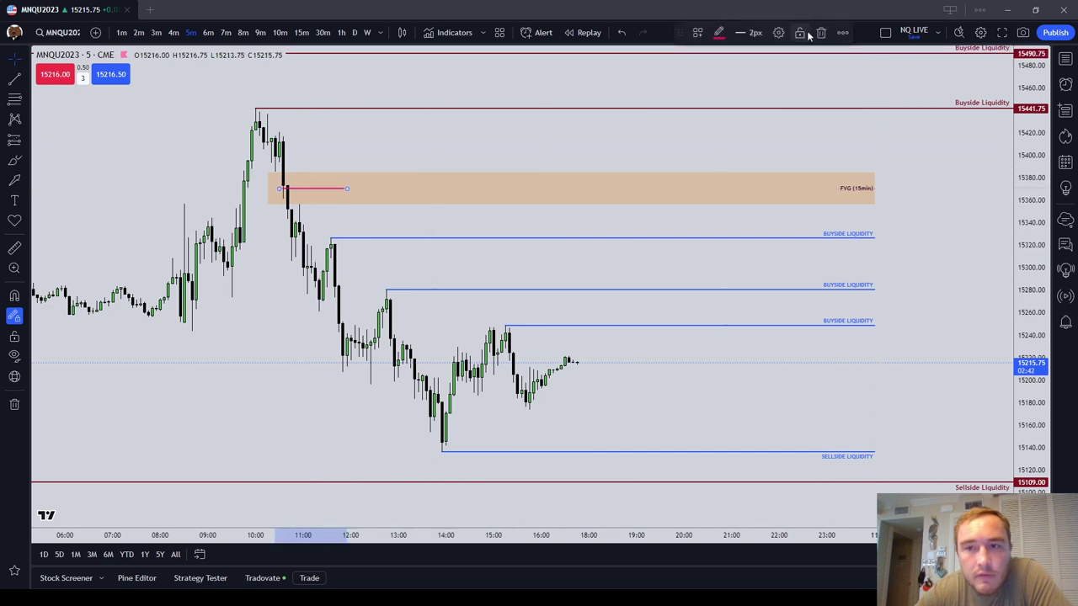
left_click(783, 182)
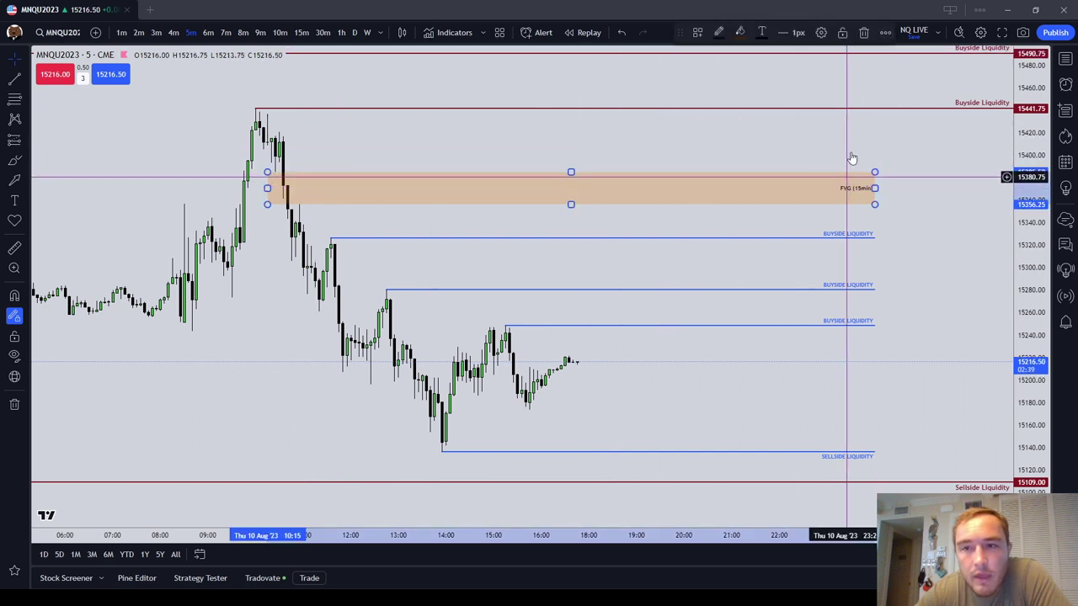
Brush short horizontal marks across the candles just below the 10:00 high, and delete these marks.
left_click_drag(676, 143, 948, 172)
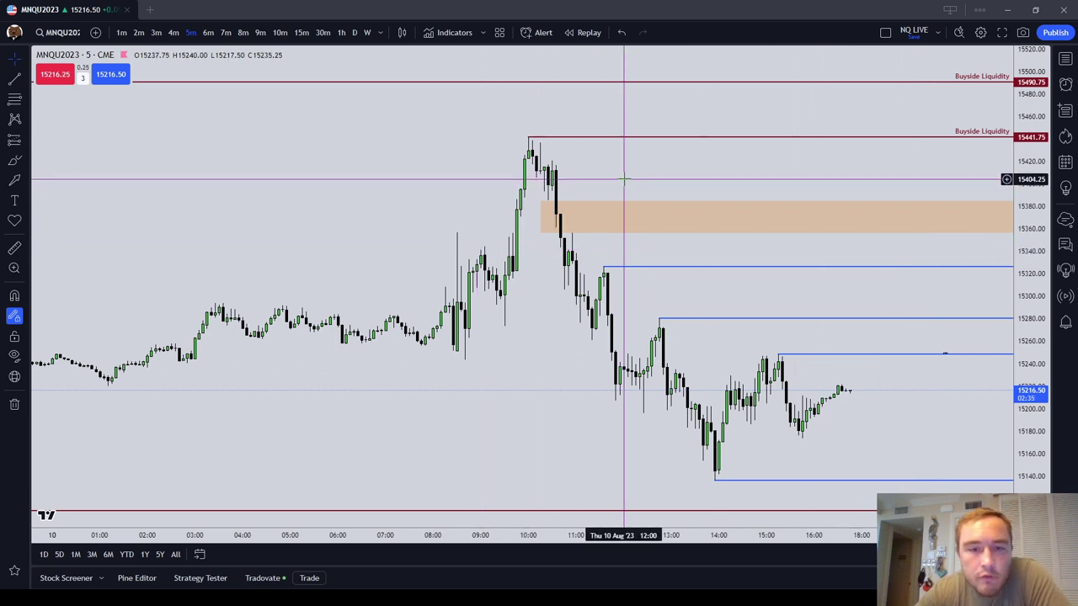
left_click_drag(675, 202, 748, 240)
scroll(748, 240, "up", 3)
left_click_drag(1025, 187, 1023, 173)
left_click_drag(1023, 252, 1024, 61)
scroll(799, 173, "up", 2)
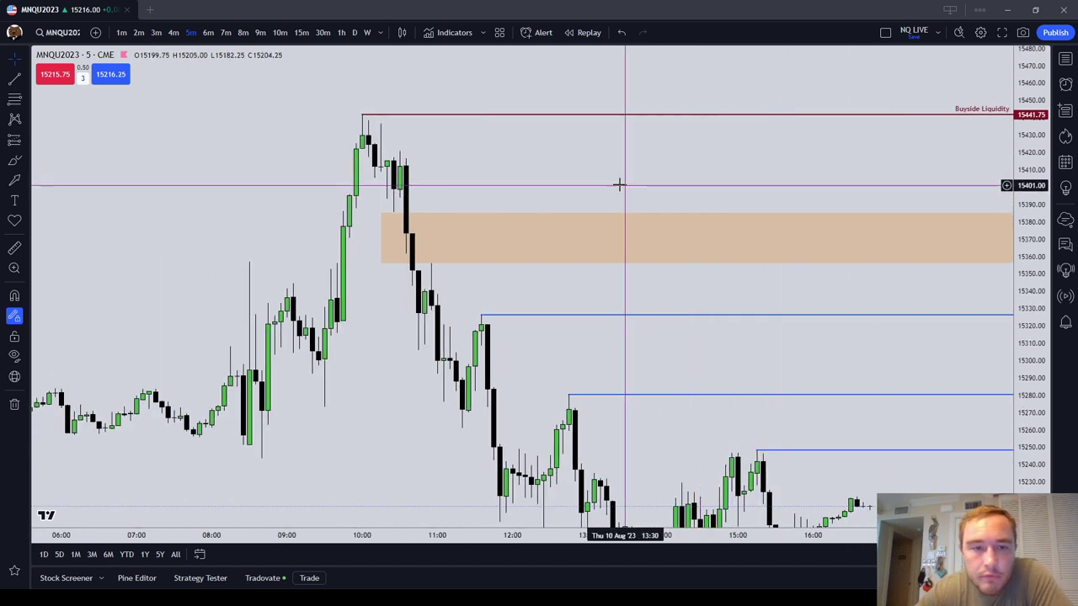
scroll(642, 176, "down", 3)
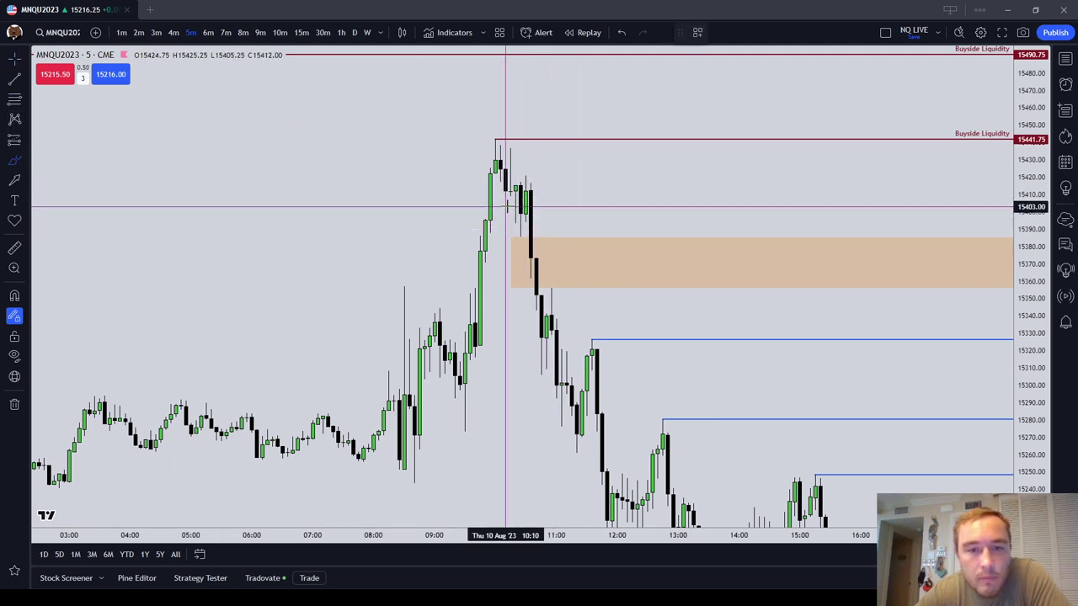
left_click_drag(485, 168, 515, 167)
left_click_drag(495, 180, 577, 201)
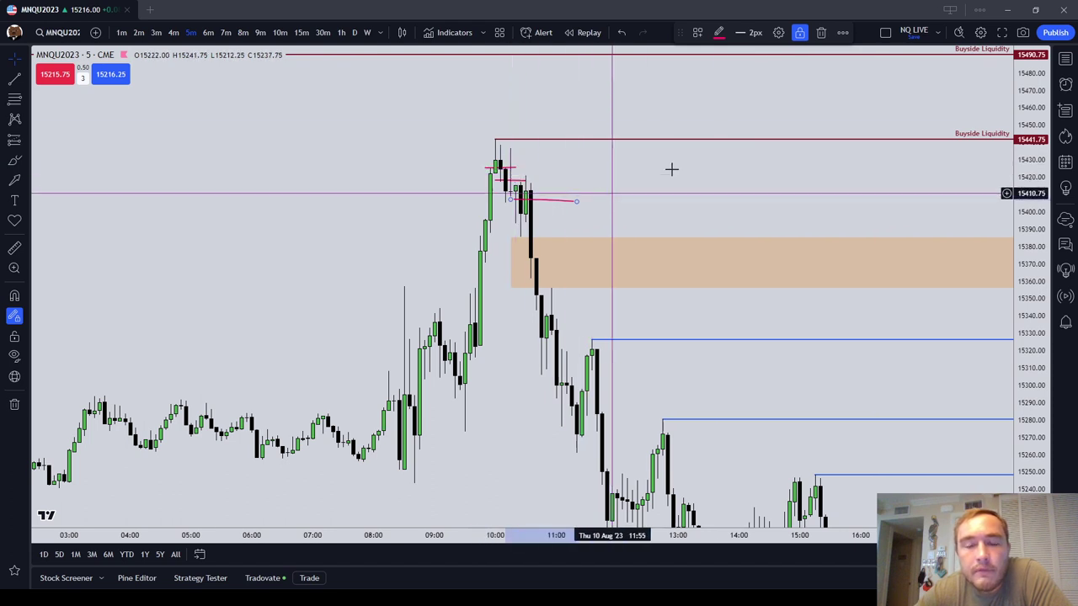
left_click(821, 32)
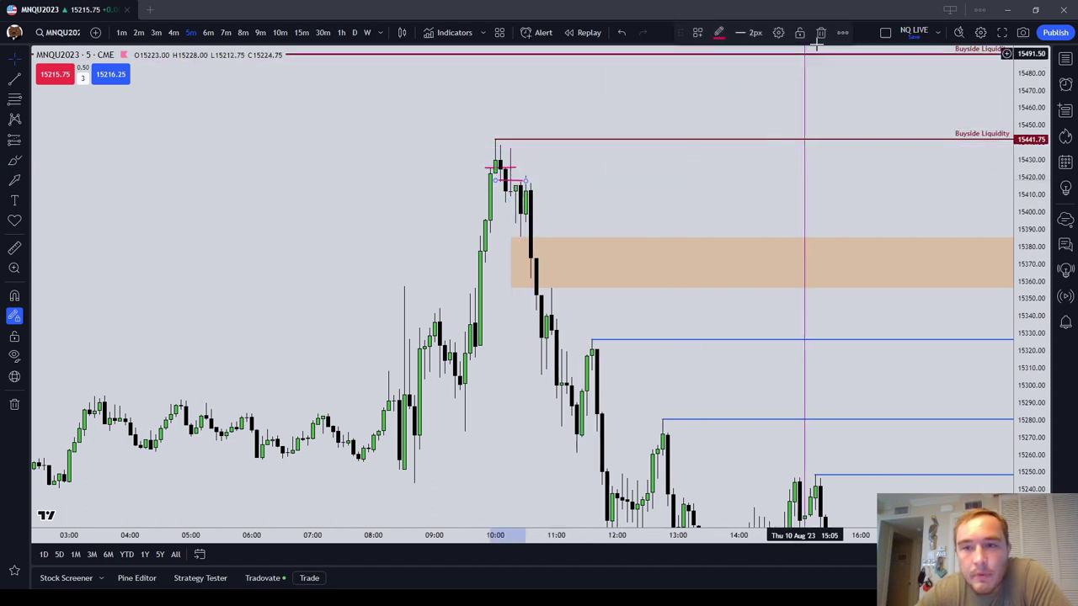
left_click(511, 167)
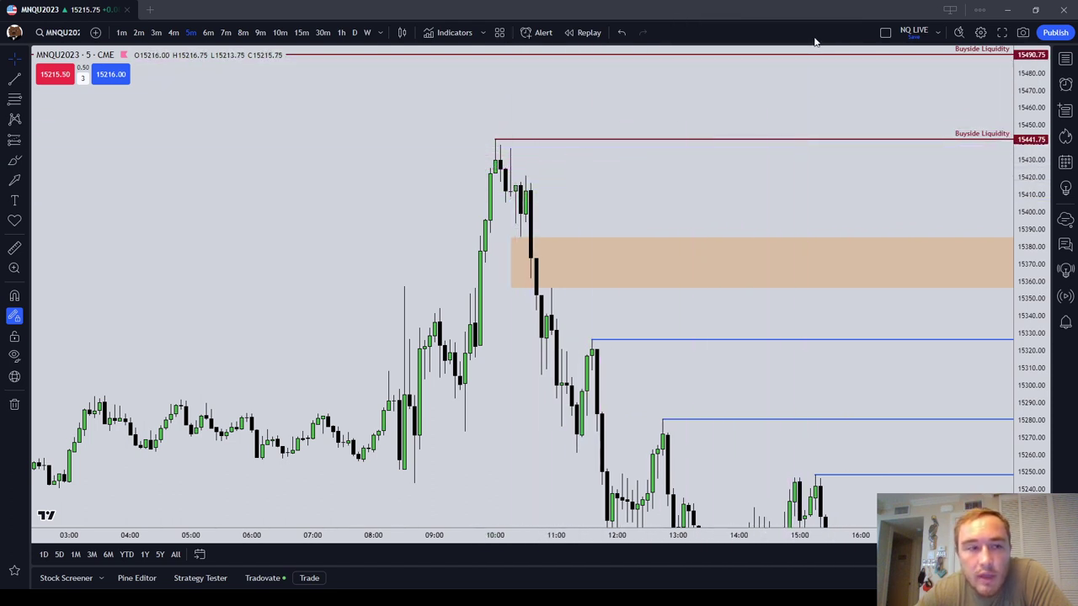
Place a 0.5 Fib retracement on the 10:30 candle from 15420.75 to 15394.00, and delete it with the brush stroke over its level.
left_click(525, 176)
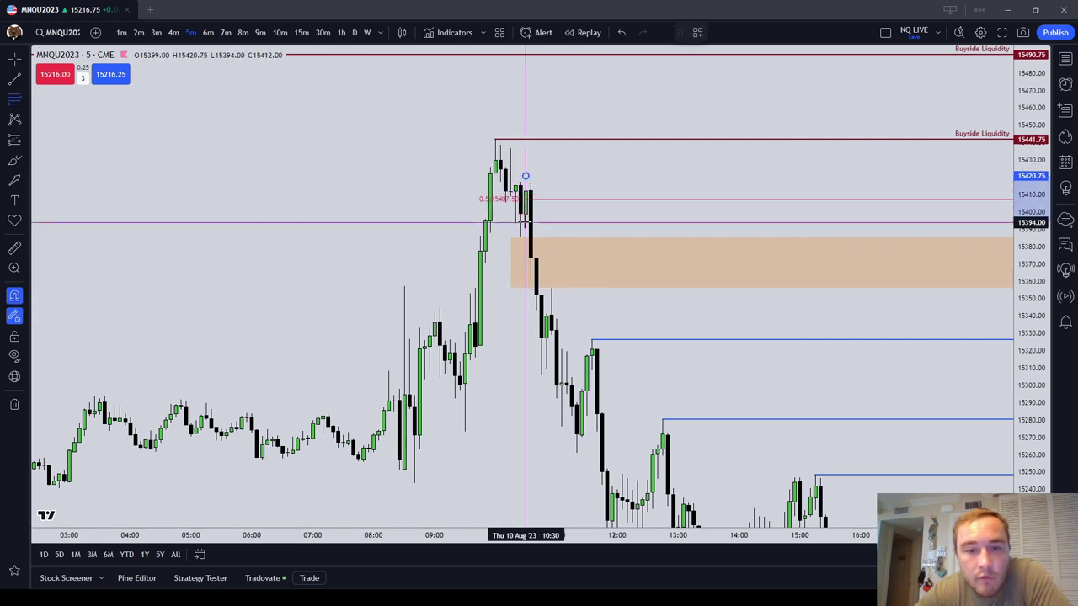
left_click(525, 222)
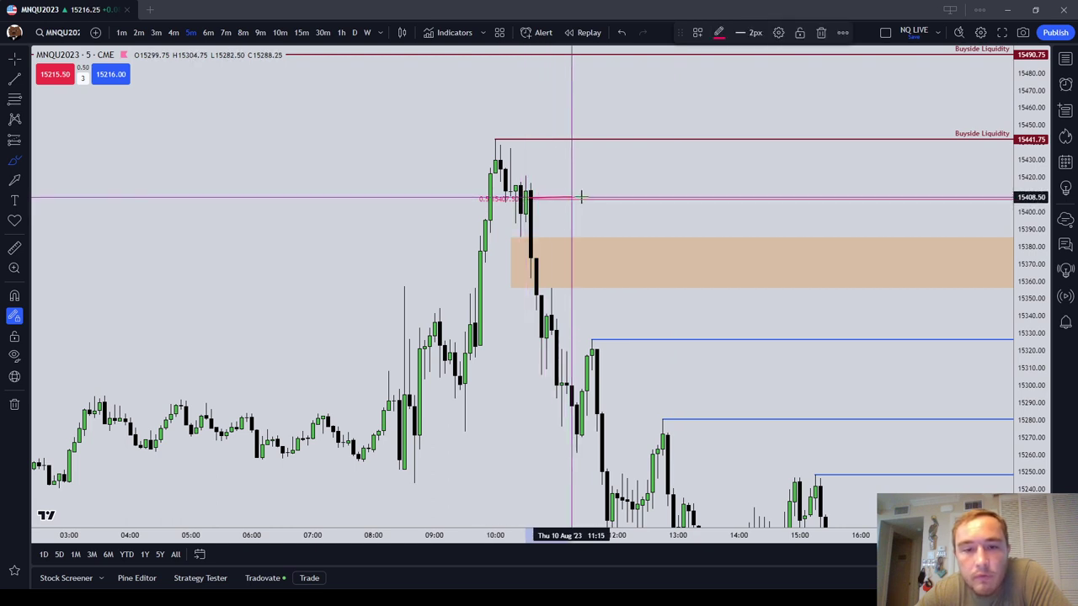
left_click(823, 34)
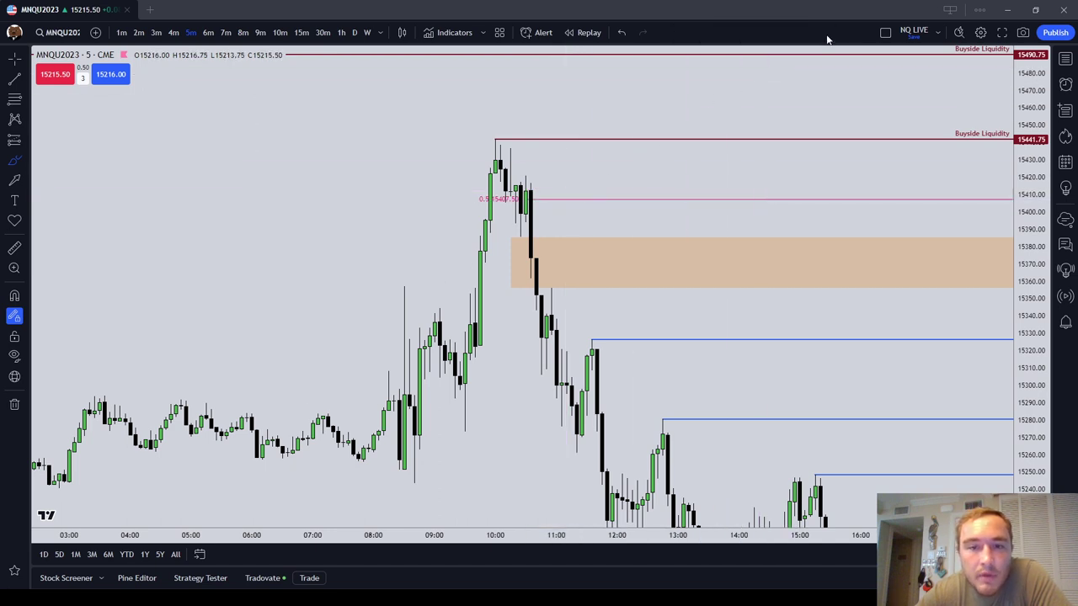
left_click(547, 200)
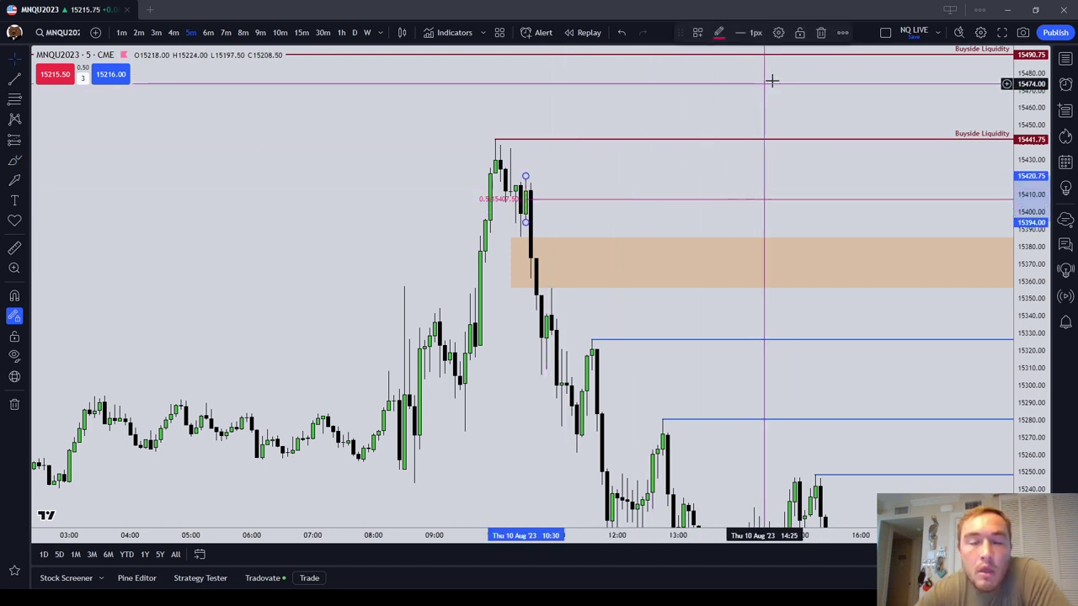
left_click(821, 34)
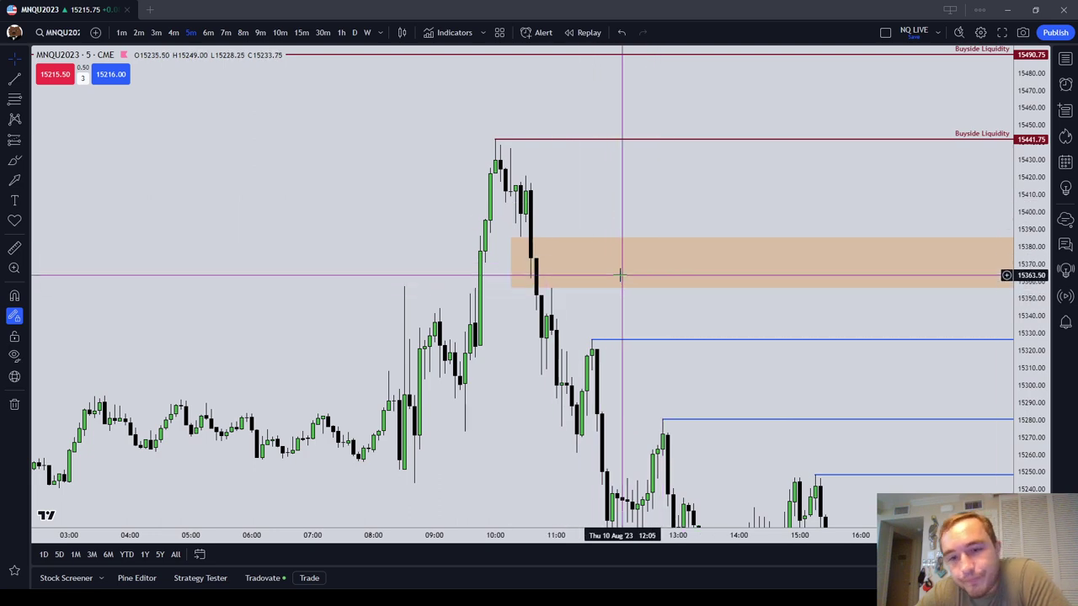
Enable magnet snapping and place a 0.5 Fib retracement on the 10:50 candle from its low at 15309.25 to its high at 15341.25.
left_click_drag(620, 275, 587, 231)
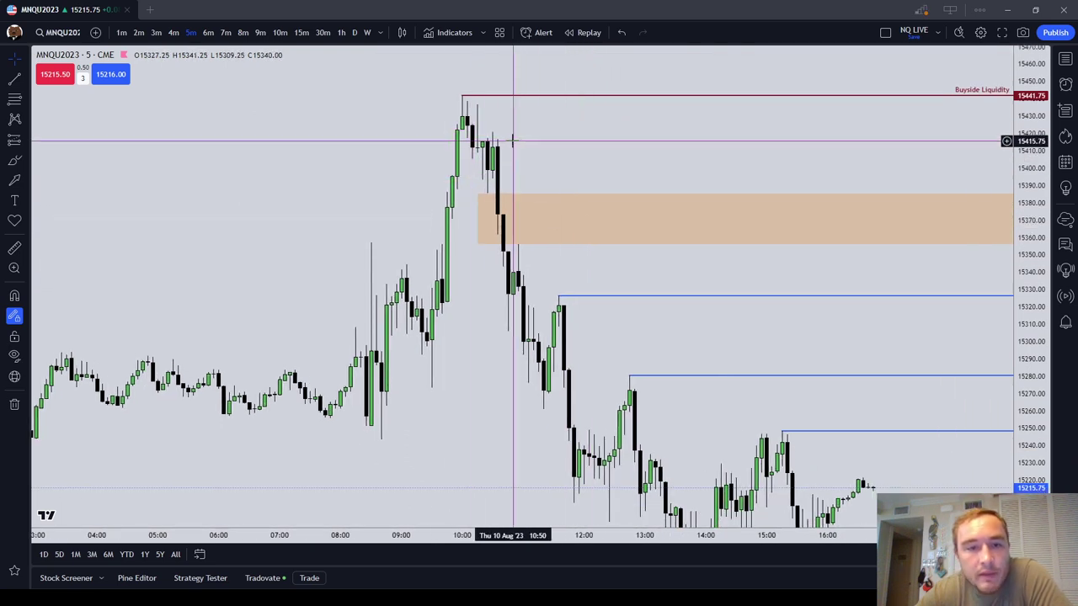
scroll(553, 144, "down", 3)
left_click_drag(471, 268, 280, 126)
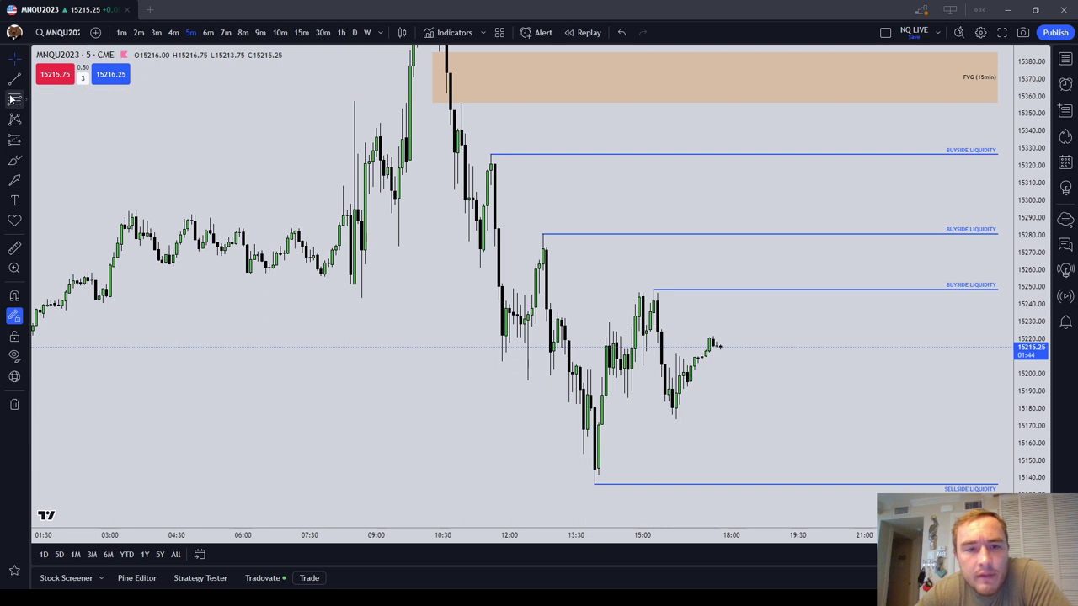
scroll(500, 241, "up", 1)
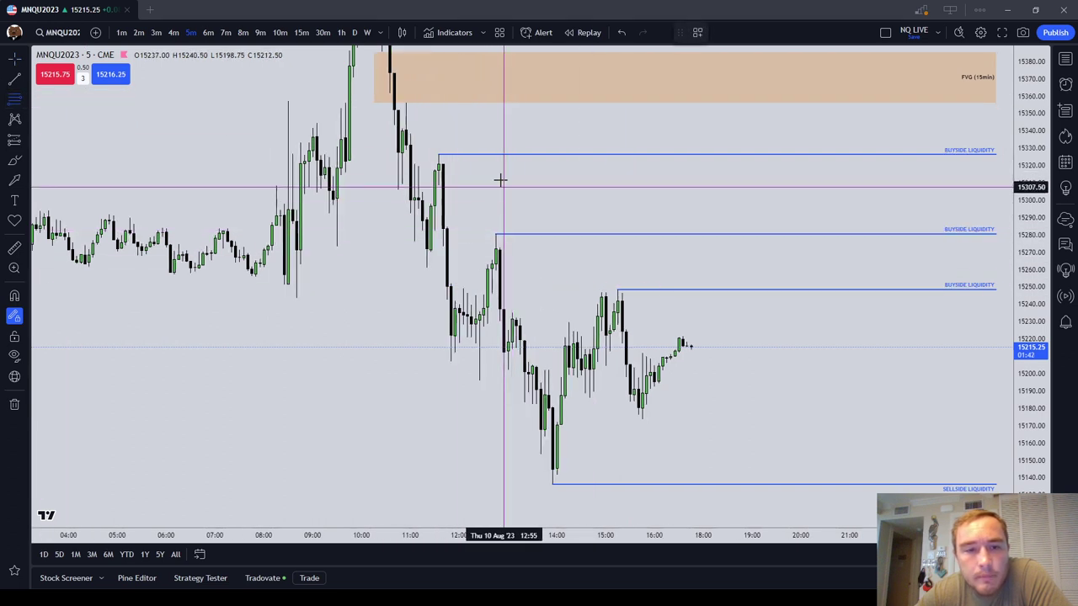
left_click_drag(483, 185, 570, 245)
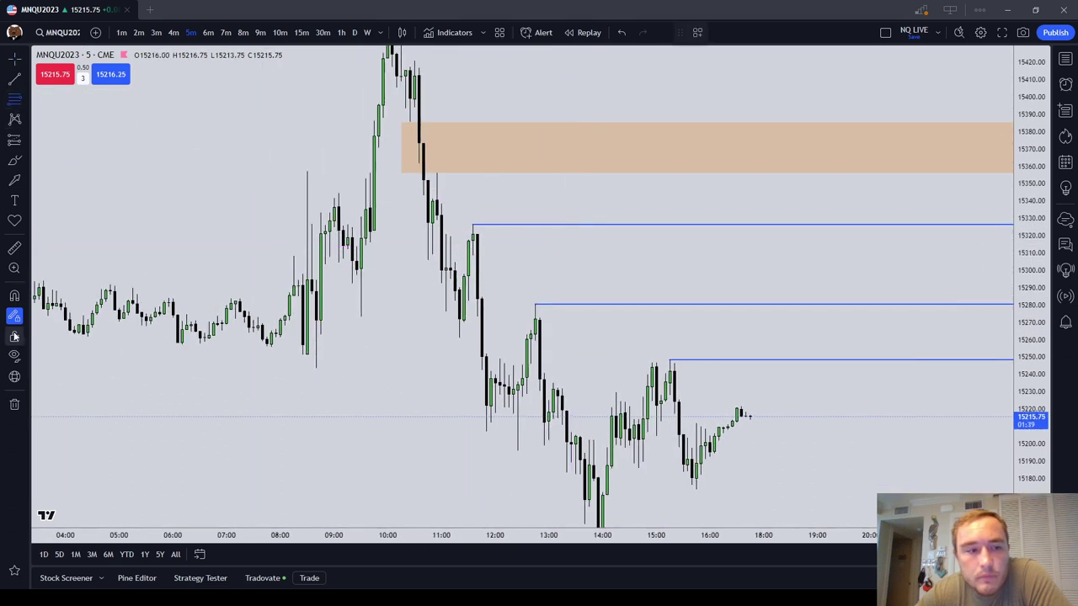
left_click(14, 295)
left_click(431, 255)
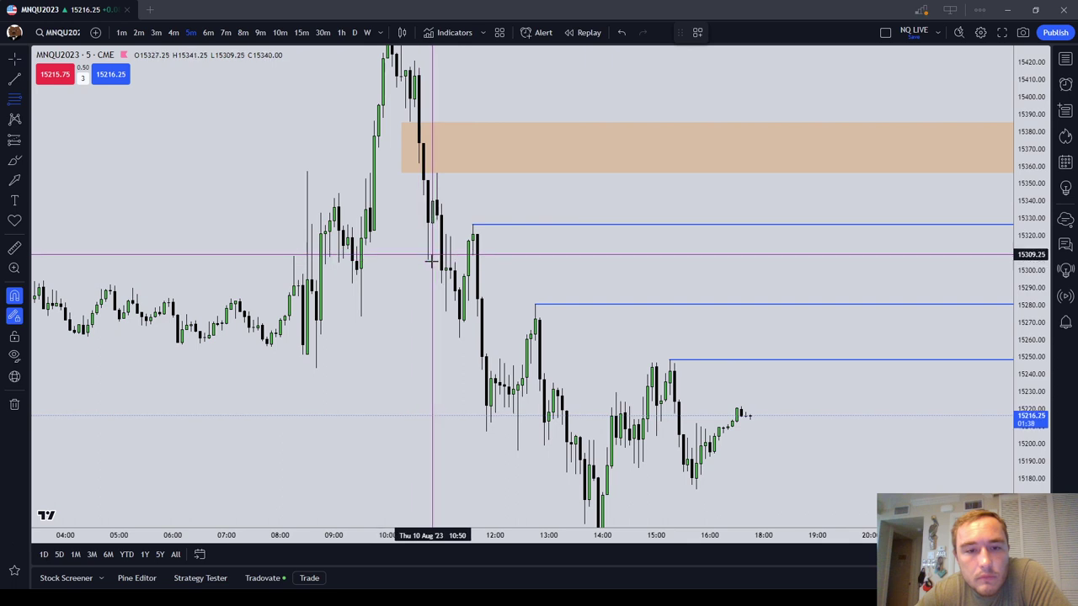
left_click(432, 200)
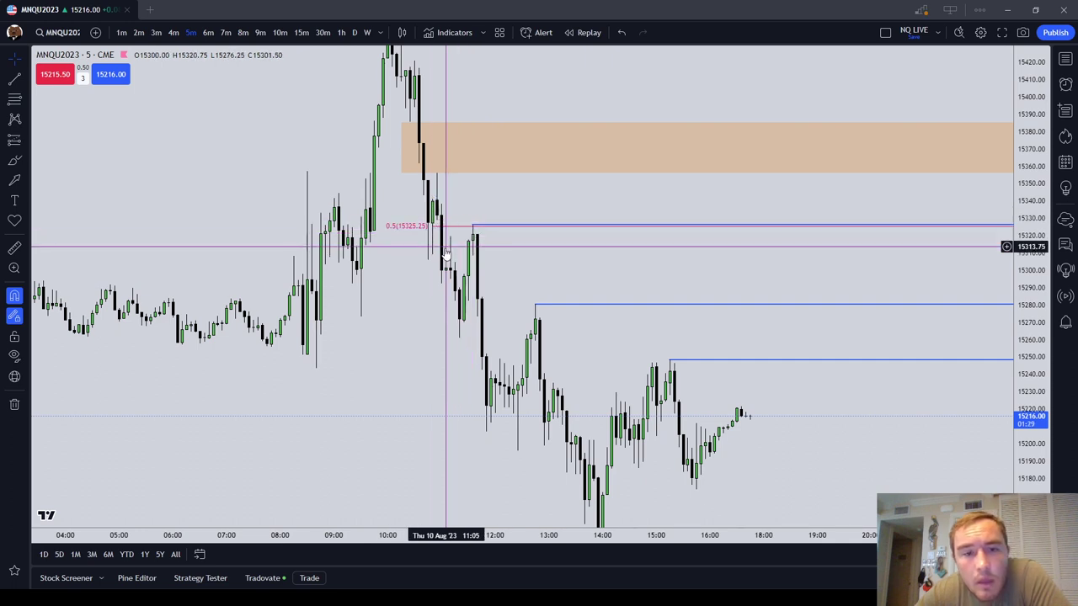
Re-anchor the retracement between the 11:35 high at 15326.25 and 15270.00 on the 11:25 candle, and delete it.
mouse_move(432, 254)
left_mouse_down()
mouse_move(431, 223)
mouse_move(432, 265)
left_mouse_up()
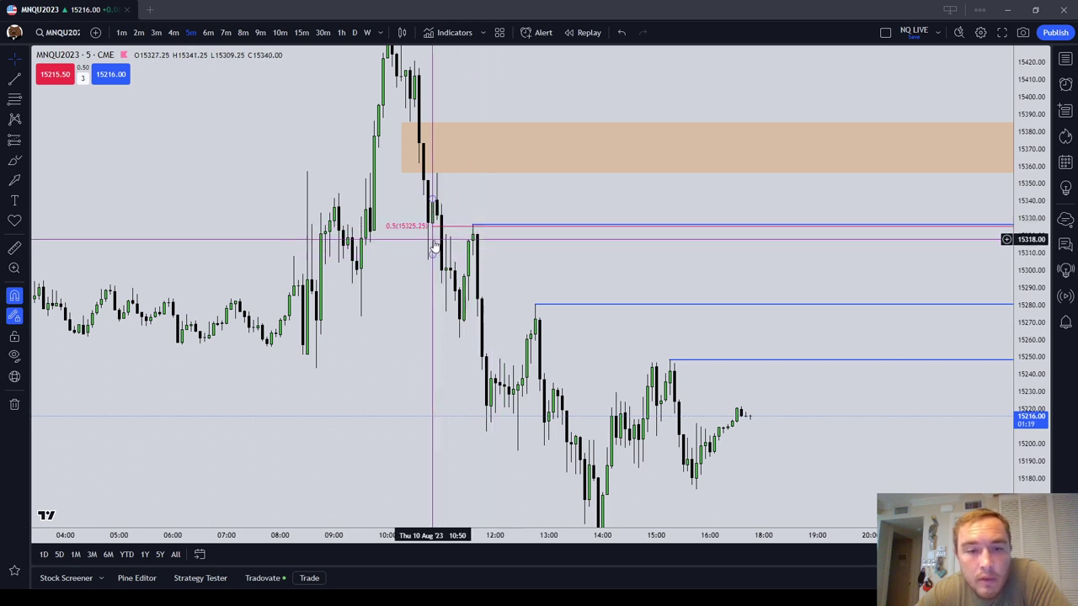
left_click_drag(432, 257, 473, 262)
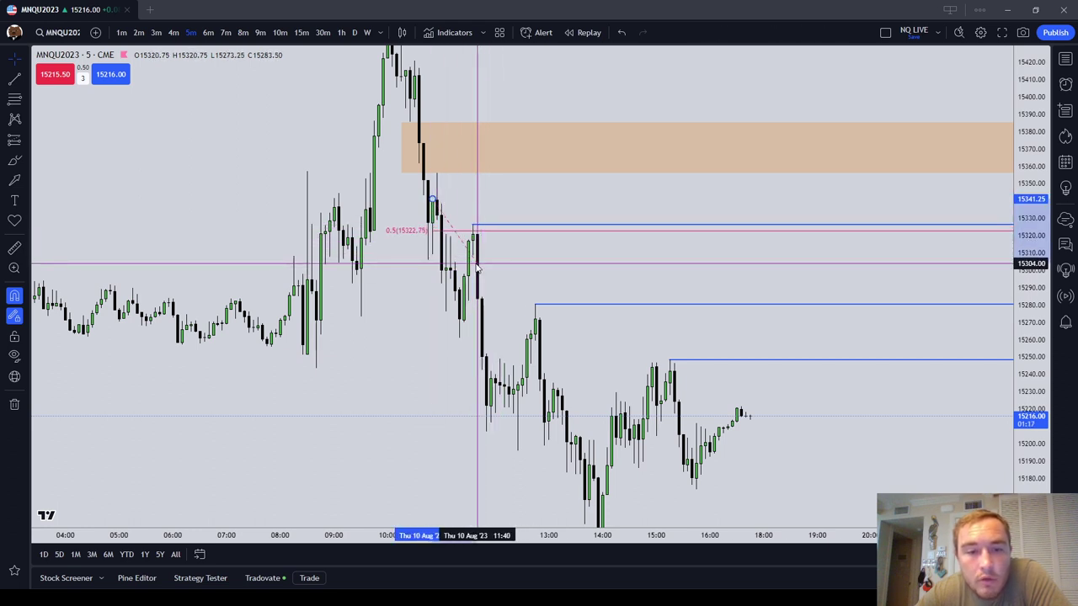
left_click_drag(431, 202, 472, 225)
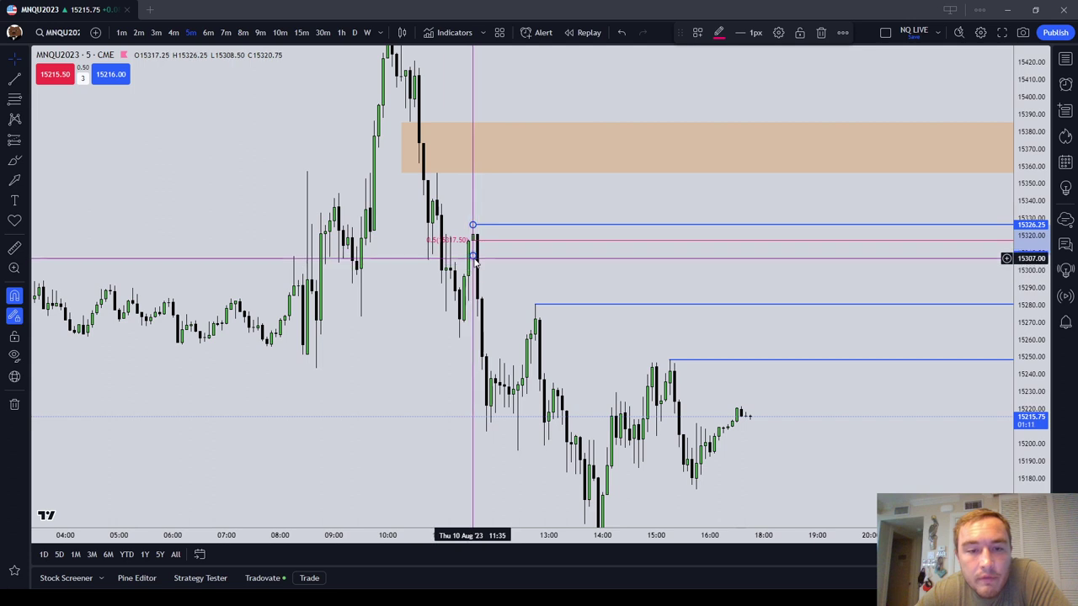
left_click_drag(472, 255, 463, 327)
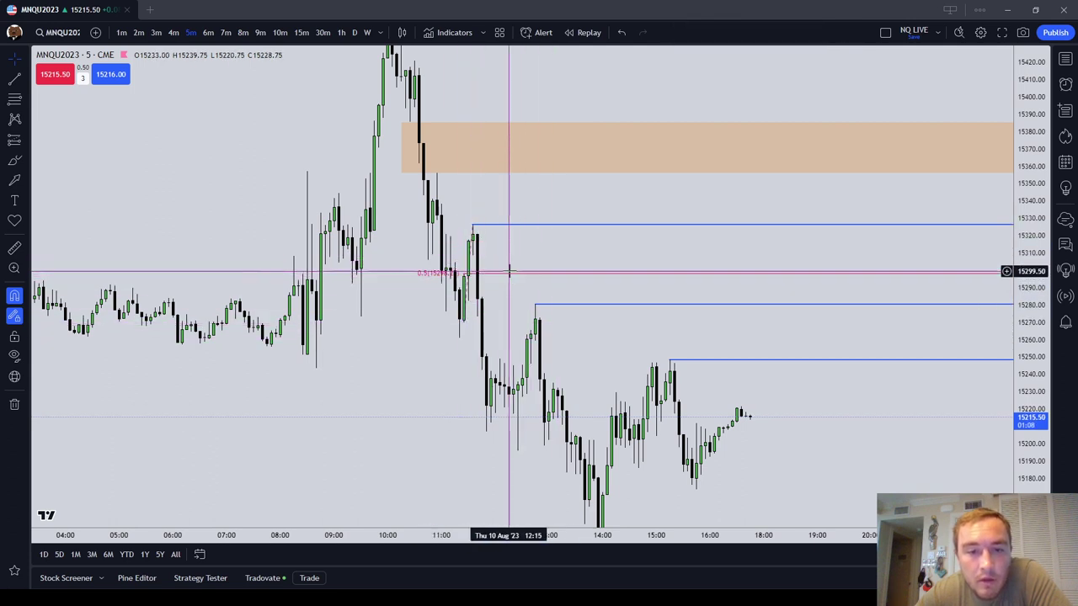
left_click(468, 274)
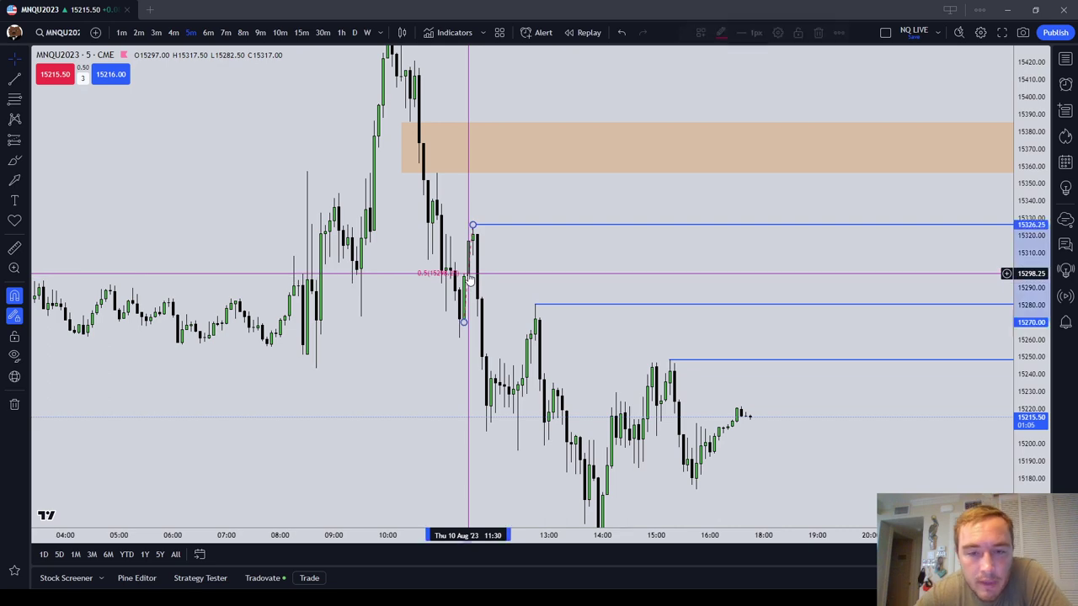
left_click(821, 32)
Draw a 0.5 Fib retracement from the 13:50 candle's high at 15202.00 down to the session low at the sellside liquidity line, and delete it.
left_click_drag(383, 354, 767, 327)
scroll(687, 364, "down", 1)
scroll(686, 364, "right", 10)
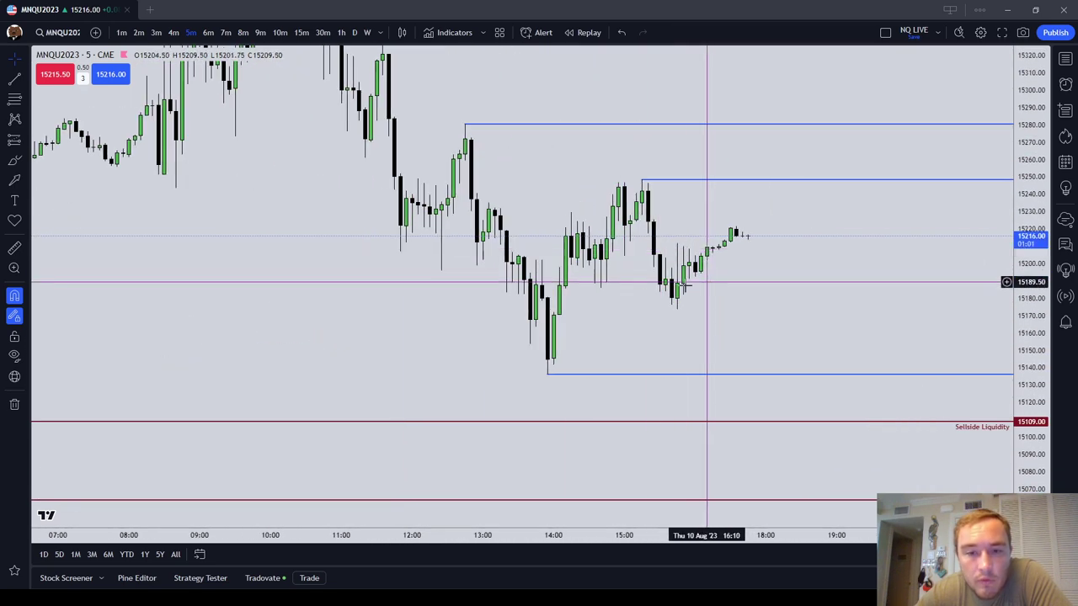
left_click(16, 97)
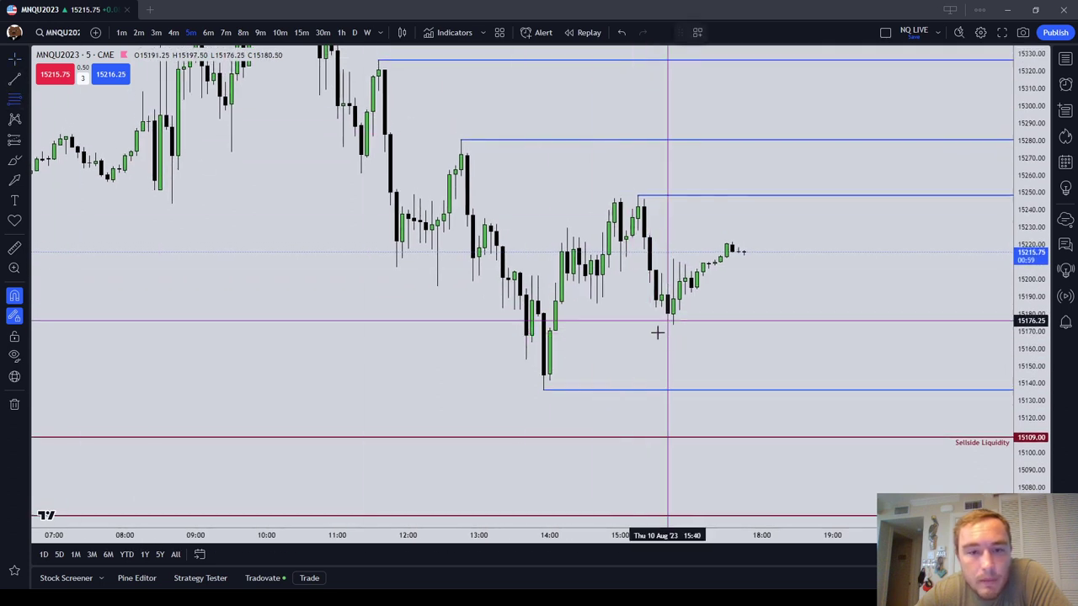
left_click(537, 276)
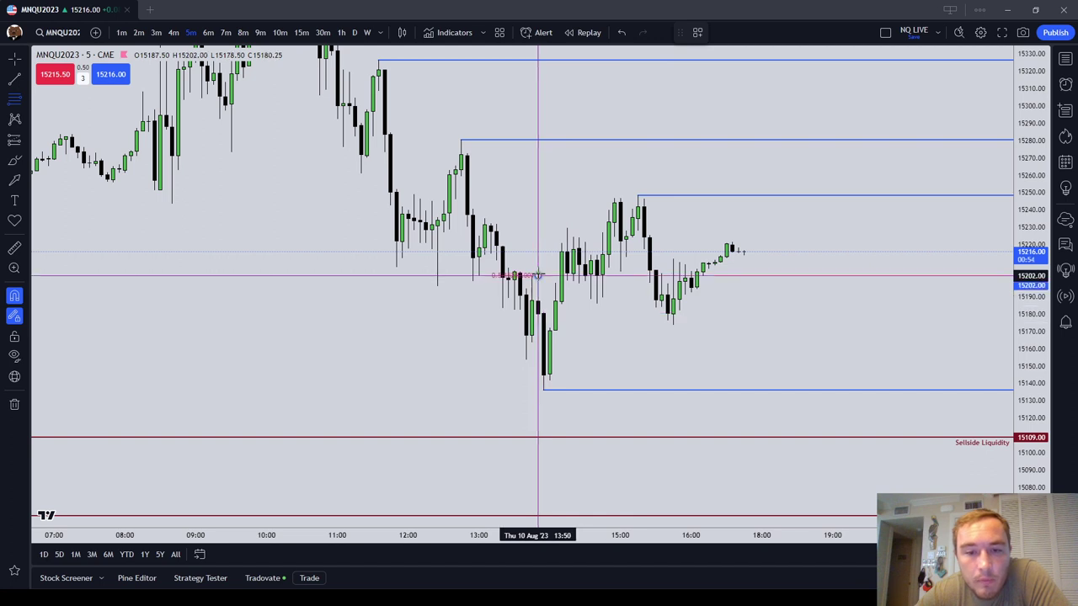
left_click(542, 396)
left_click(621, 364)
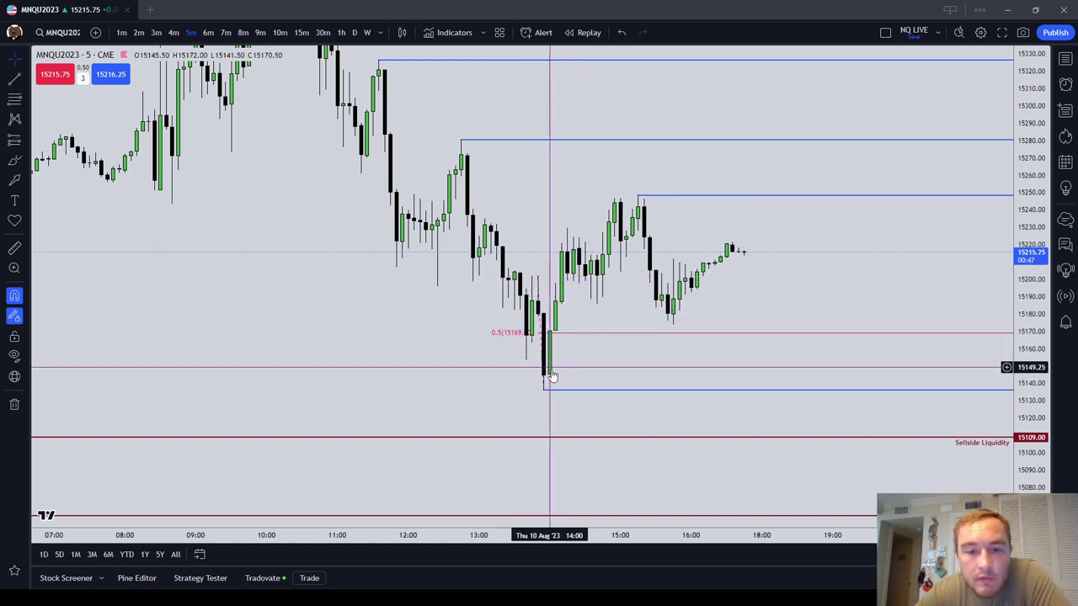
left_click(560, 331)
left_click(819, 37)
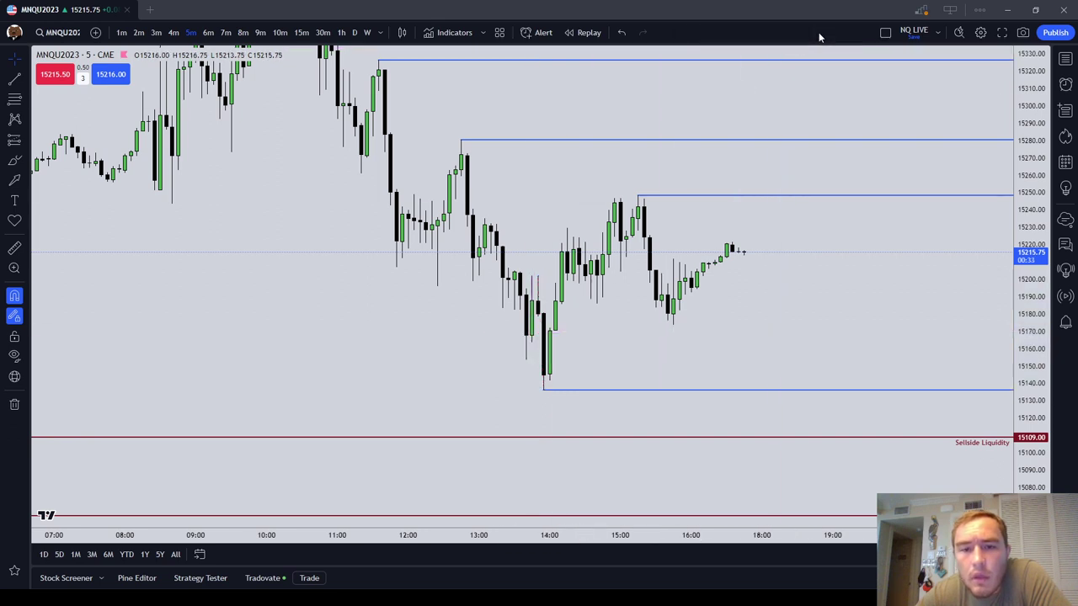
Draw a 0.5 Fib retracement on the large down candle just before 14:00, from 15180.75 to its low.
left_click(14, 99)
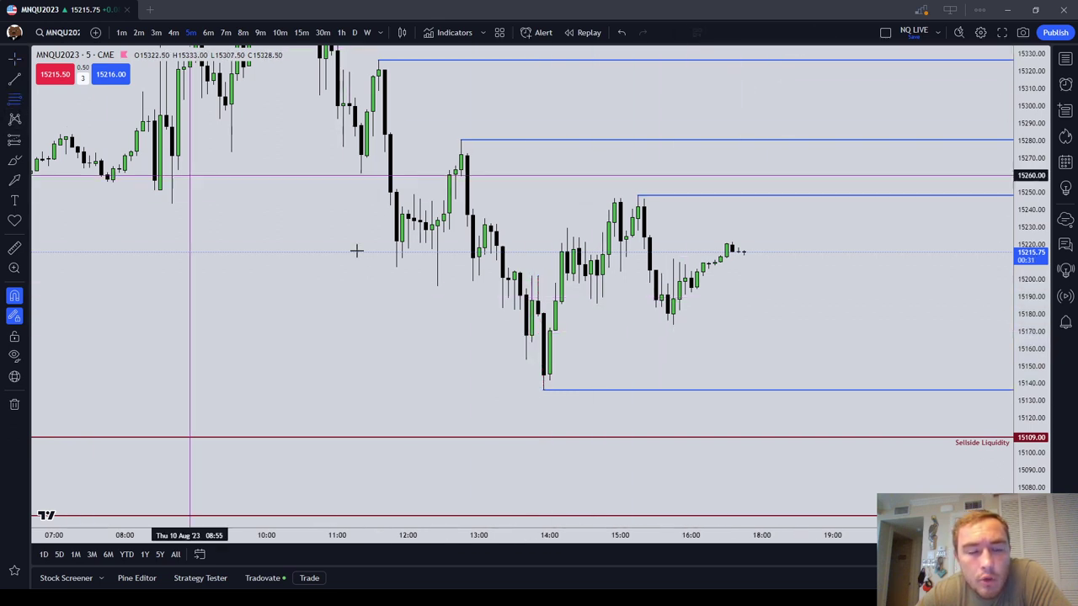
left_click(543, 312)
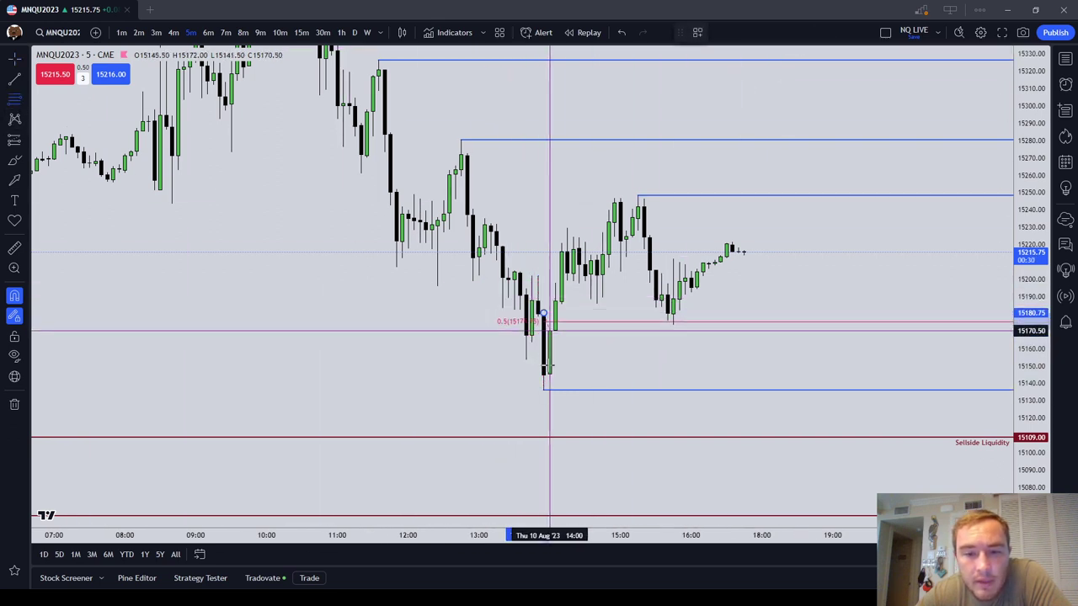
left_click(543, 389)
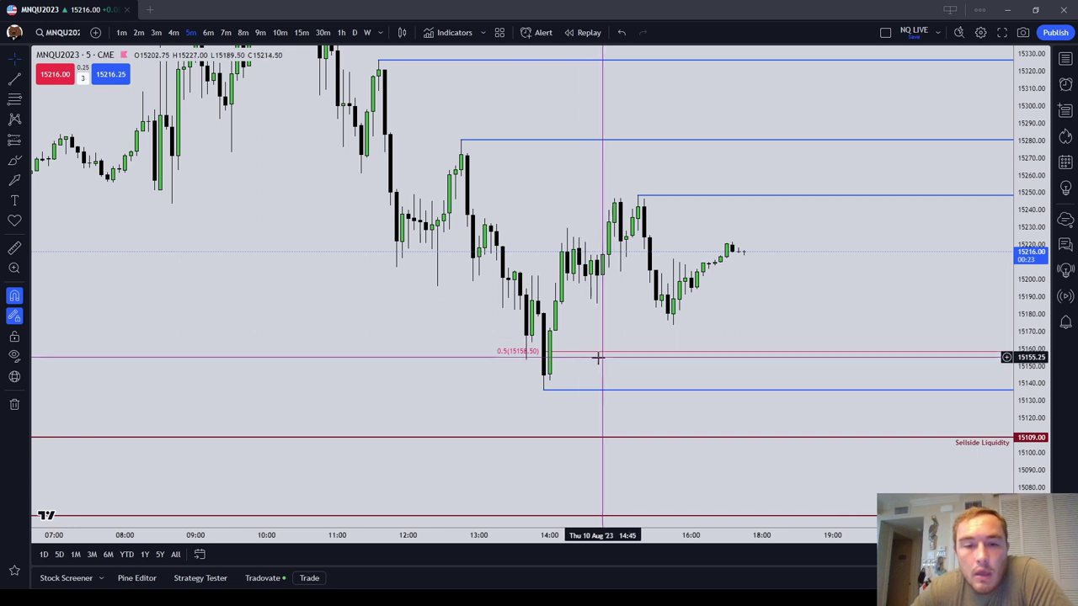
Delete the 0.5 Fib retracement from the large down candle at 13:55.
left_click(544, 362)
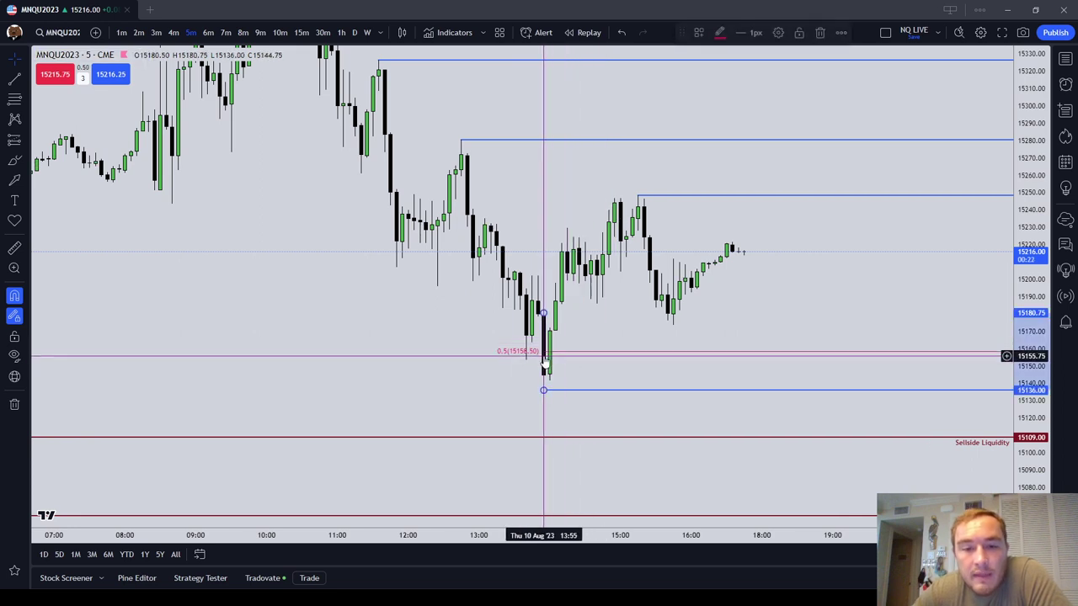
left_click(824, 32)
Draw a 0.5 Fib retracement on the candle at about 16:00, from its high to its low.
left_click_drag(784, 267, 699, 329)
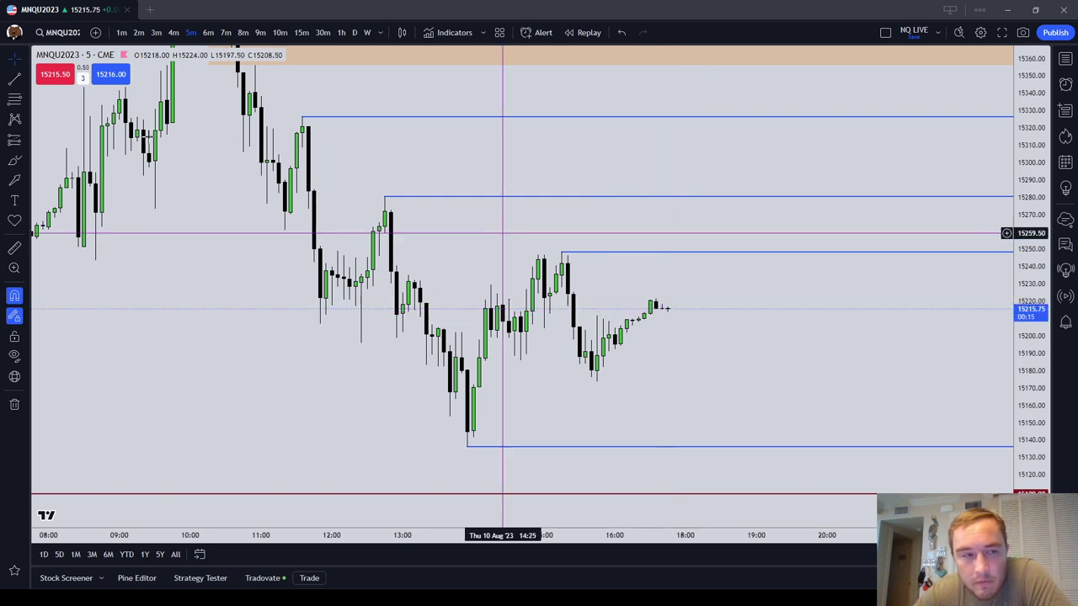
left_click(14, 99)
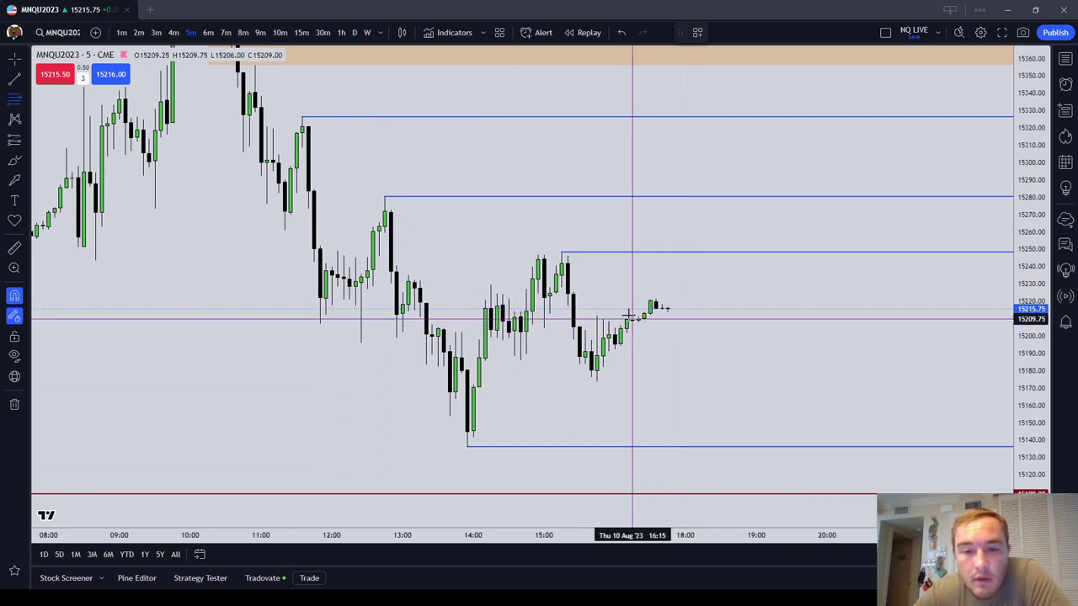
left_click(614, 327)
left_click(615, 354)
left_click(745, 365)
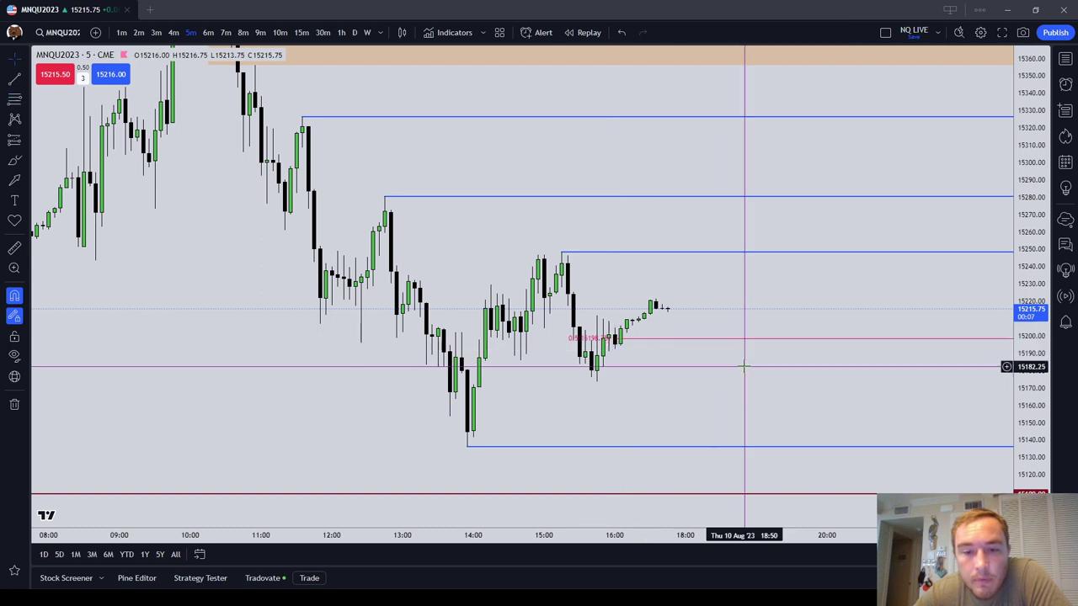
Measure the drop from the current price to the 0.5 line of the 16:00 candle's retracement, and delete the retracement.
left_click_drag(1036, 407, 1035, 374)
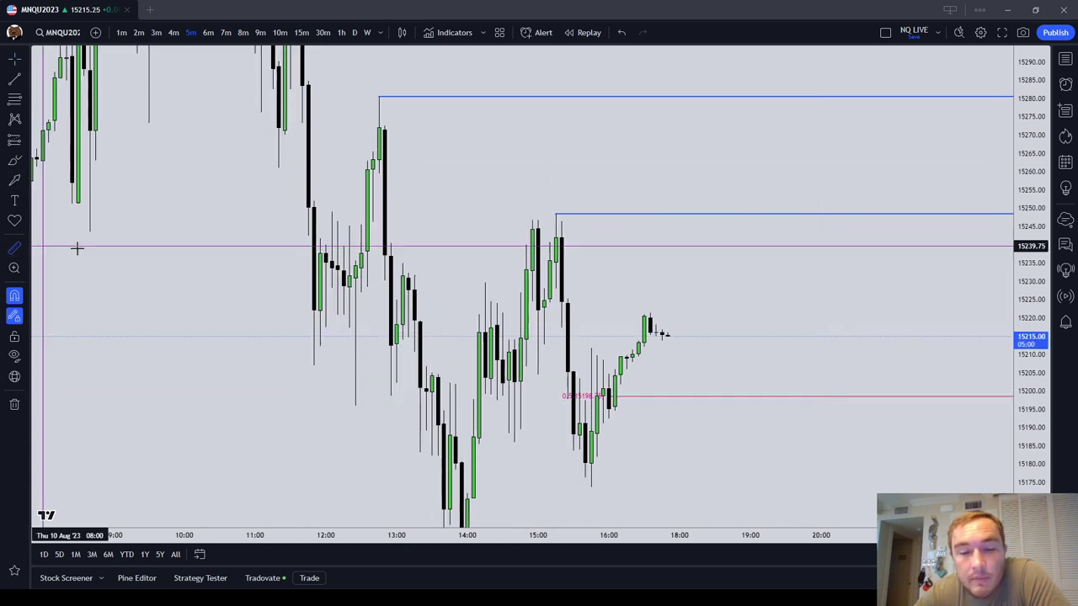
left_click(680, 336, "shift")
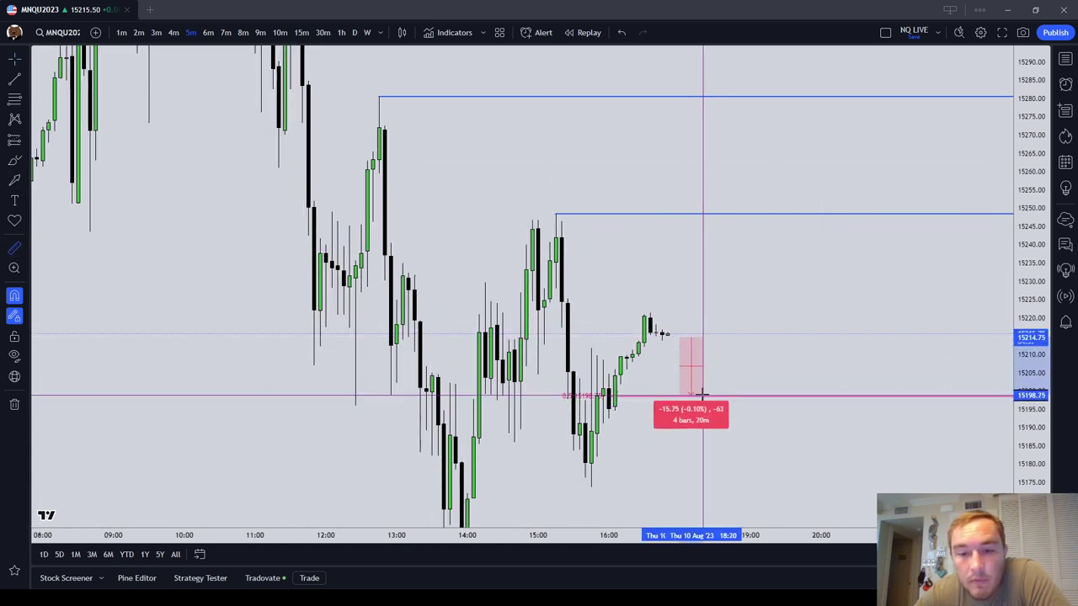
left_click(702, 393)
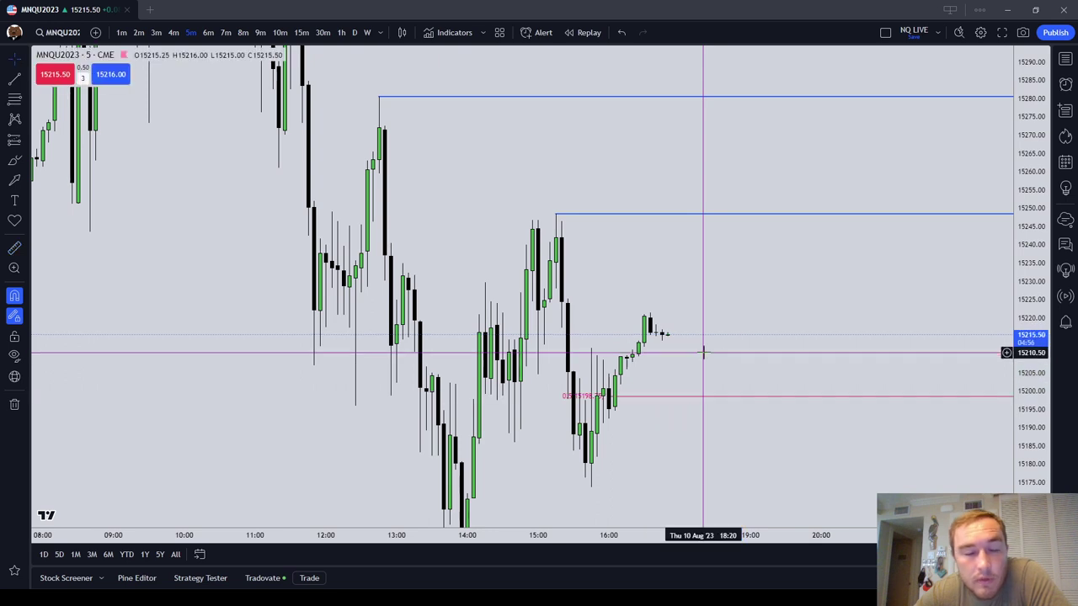
left_click(597, 398)
left_click(821, 34)
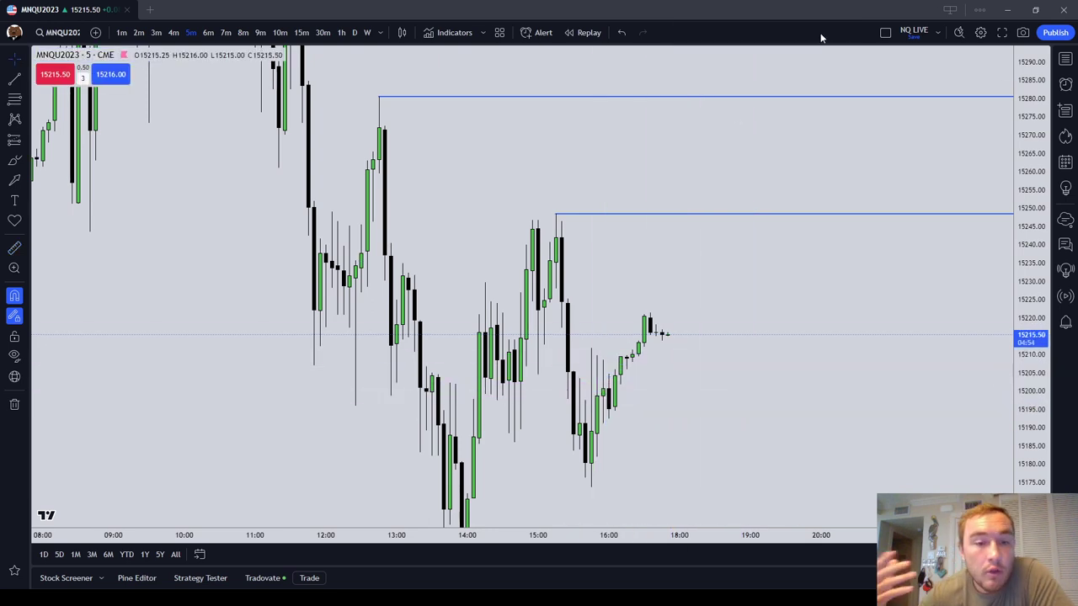
Examine the overnight and early-morning price action on the 5-minute chart, from about 19:00 to 08:00.
scroll(803, 211, "up", 1)
scroll(803, 212, "down", 3)
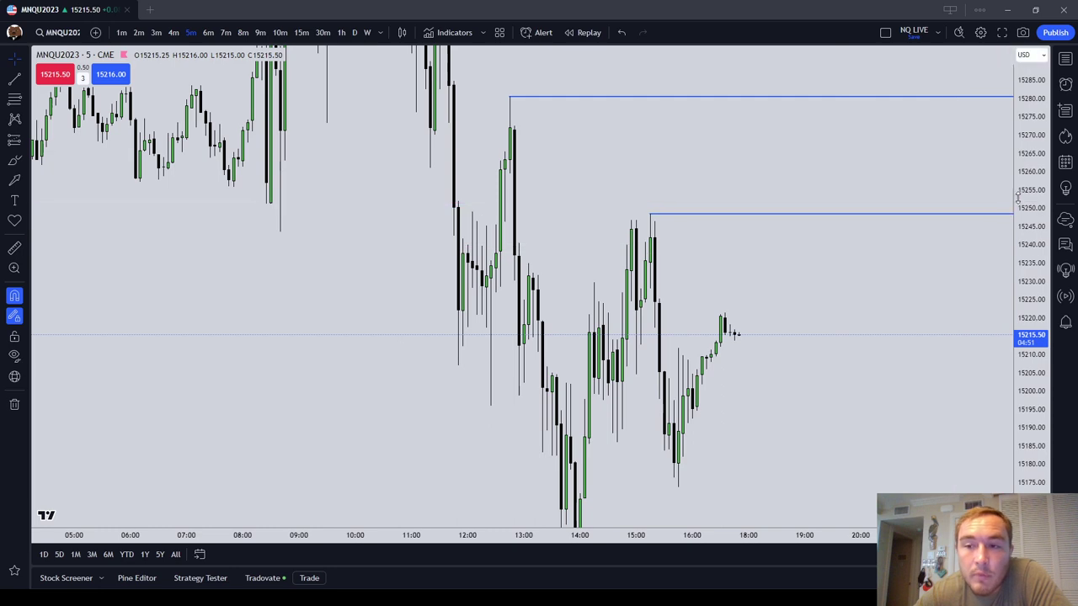
left_click_drag(1017, 197, 1021, 389)
scroll(766, 269, "up", 1)
scroll(767, 272, "down", 2)
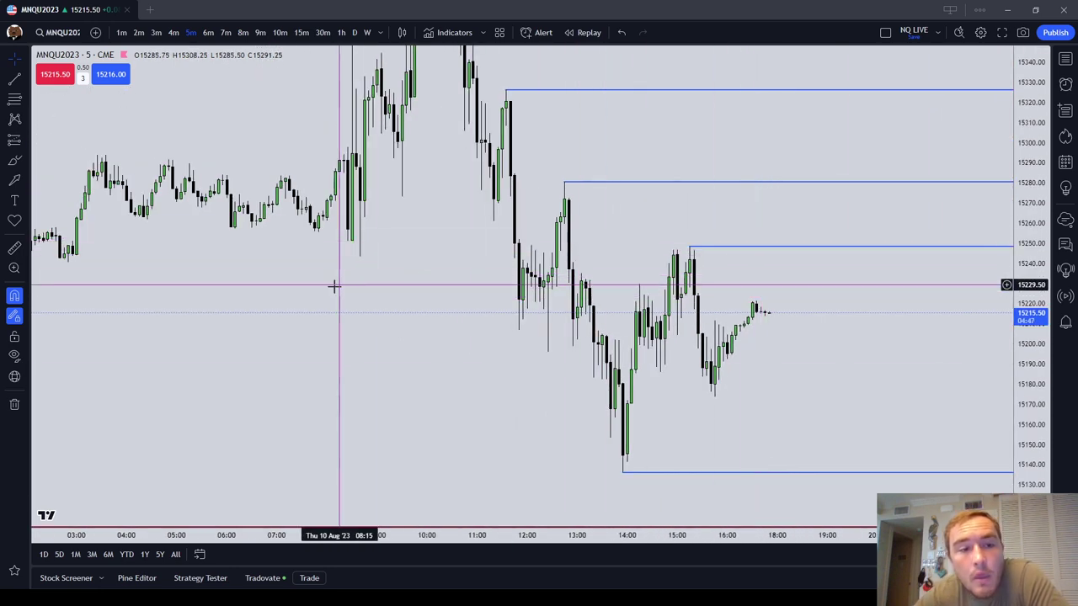
left_click_drag(378, 286, 754, 330)
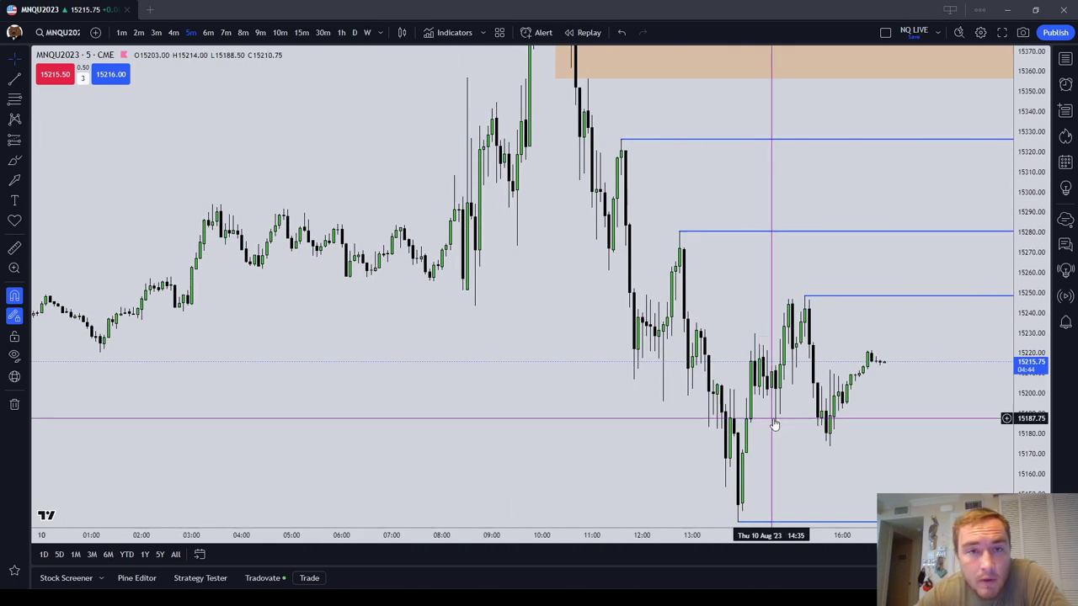
left_click_drag(505, 426, 480, 371)
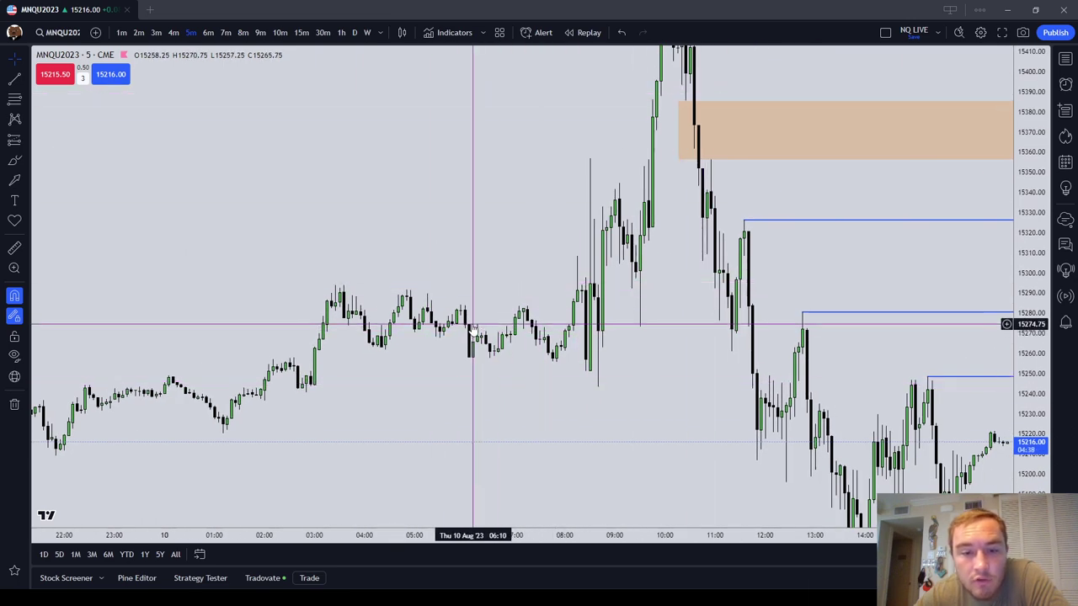
left_click_drag(628, 350, 792, 294)
left_click_drag(1034, 382, 1050, 275)
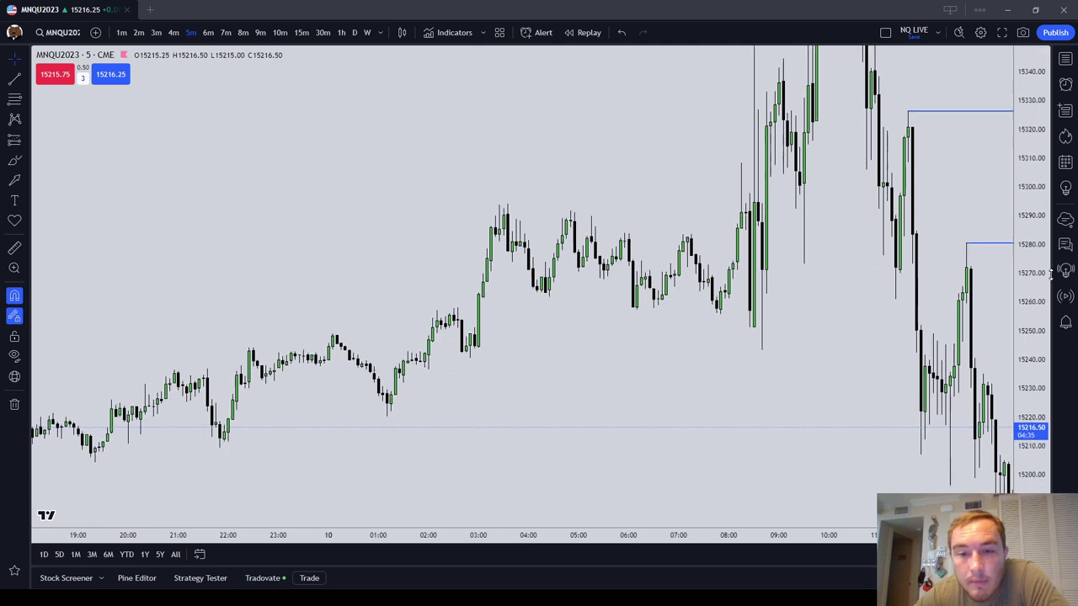
scroll(764, 250, "up", 1)
left_click(14, 98)
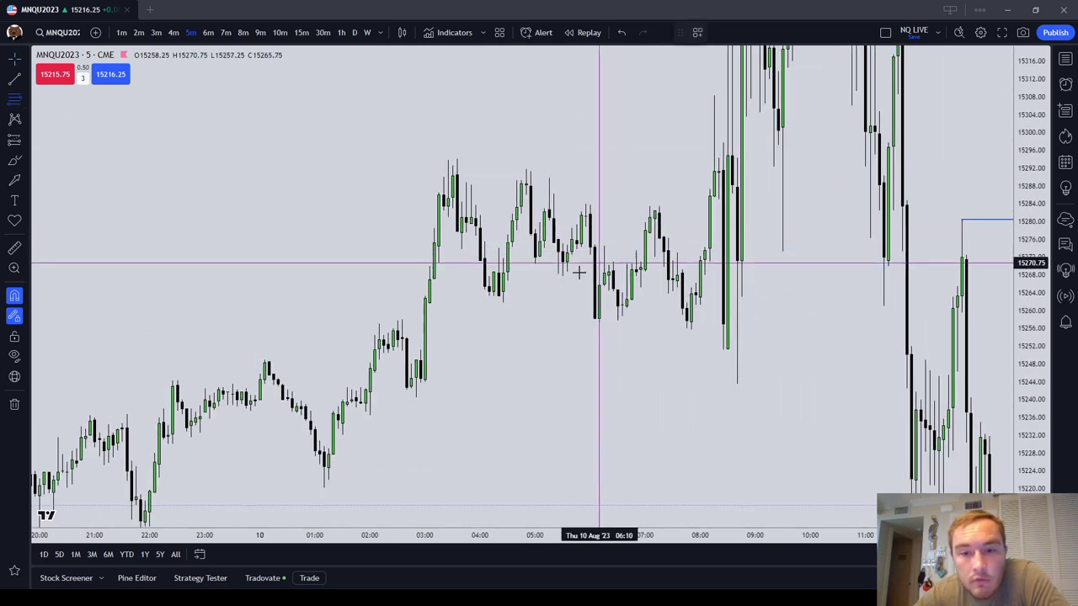
left_click(612, 289)
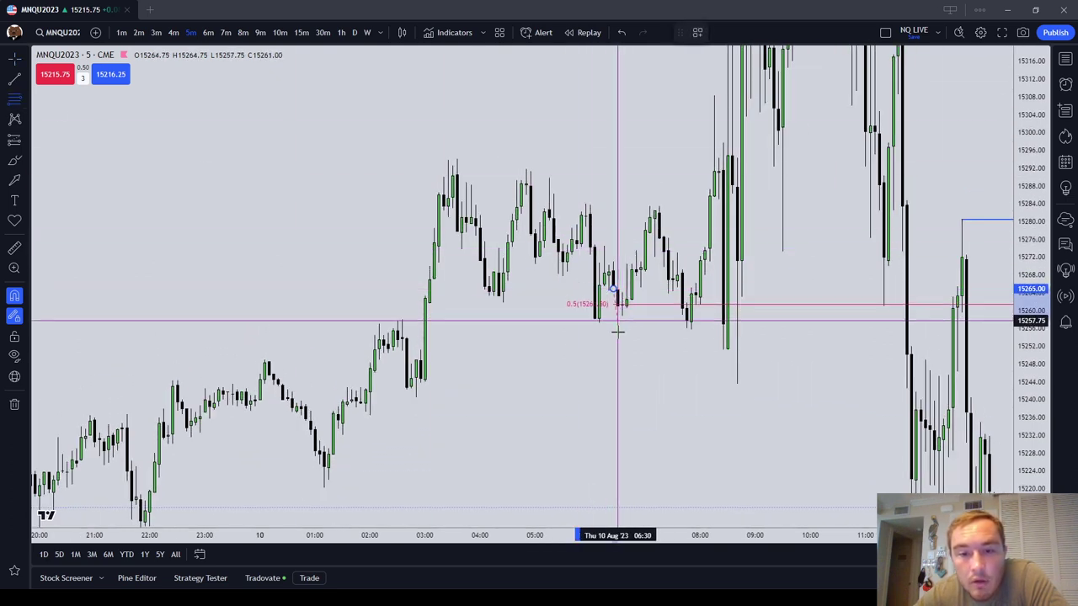
key("Escape")
Draw a 0.5 Fib retracement on the 06:30 candle from its high at 15264.75 to its low at 15257.75, and delete it.
left_click(19, 100)
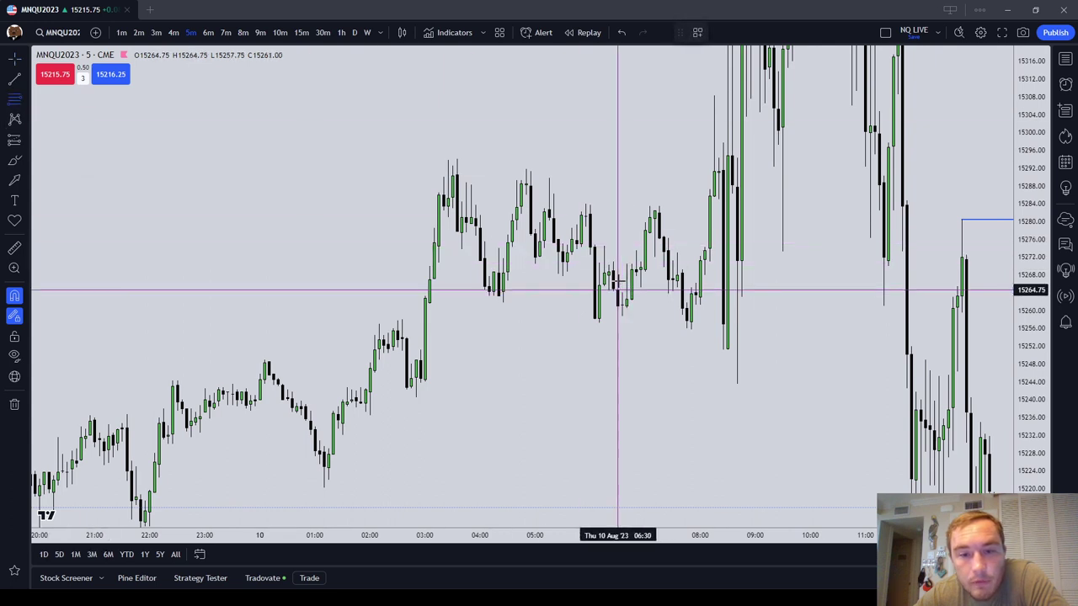
left_click(616, 340)
left_click(661, 341)
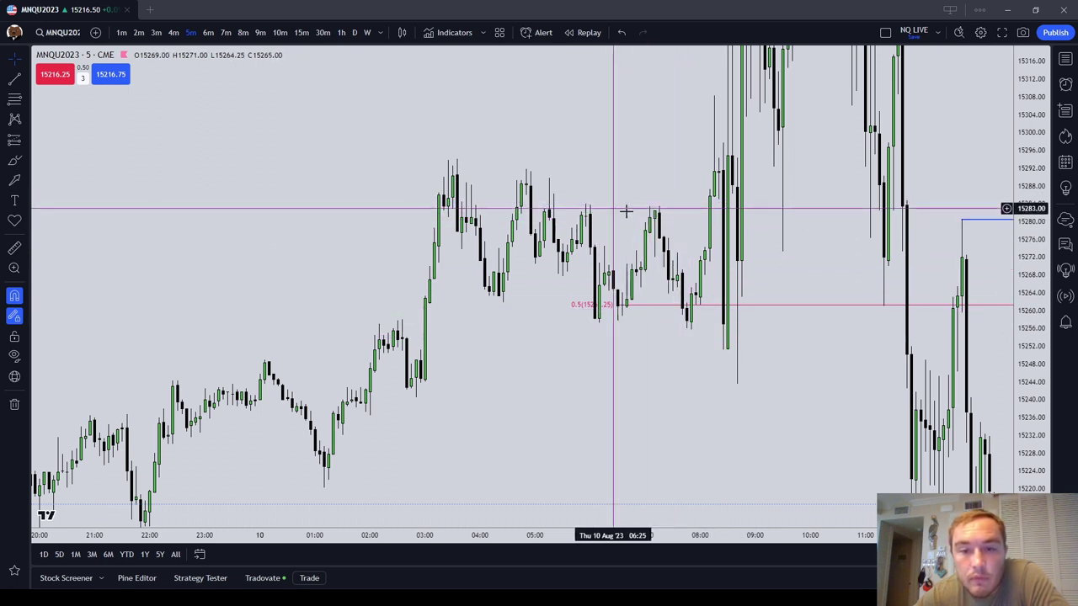
left_click(617, 305)
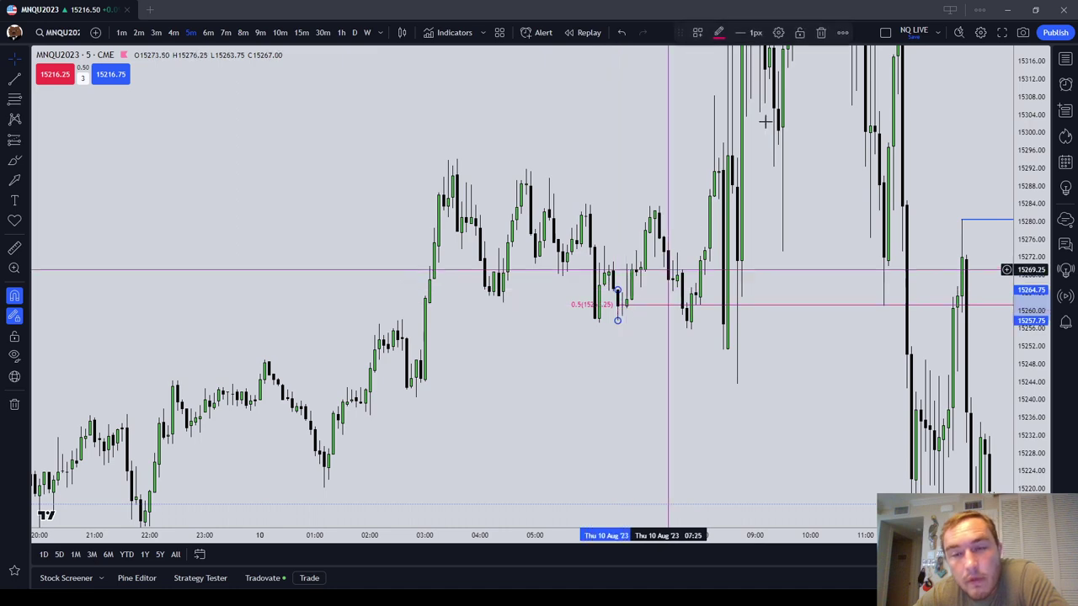
left_click(820, 34)
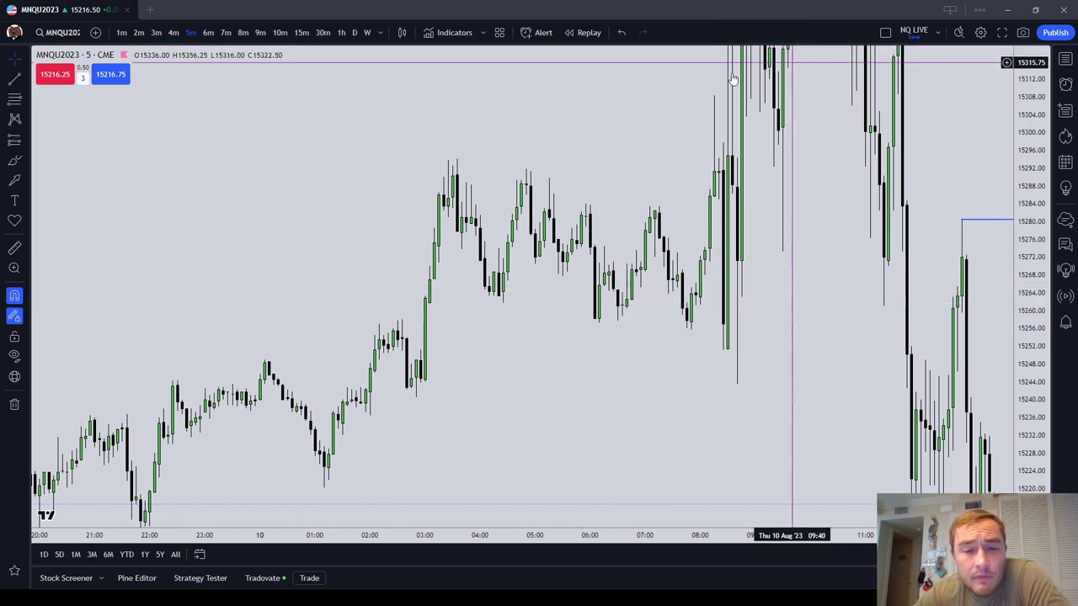
Brush one mark above the highs around 04:00 and another below the low near 06:00, and delete both strokes.
left_click_drag(649, 238, 642, 404)
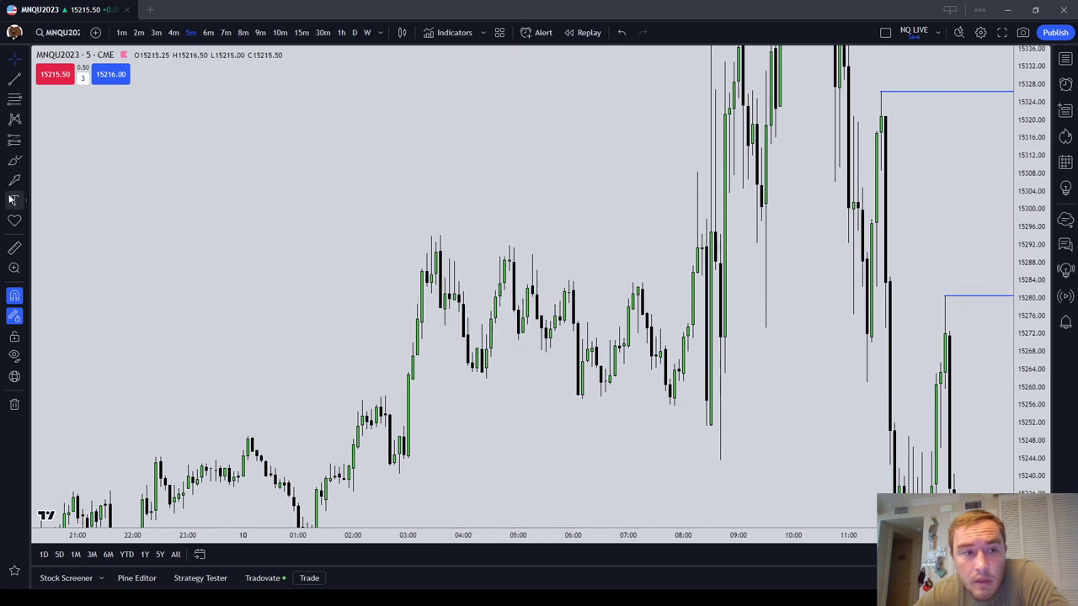
mouse_move(492, 218)
left_mouse_down()
mouse_move(447, 216)
mouse_move(471, 224)
left_mouse_up()
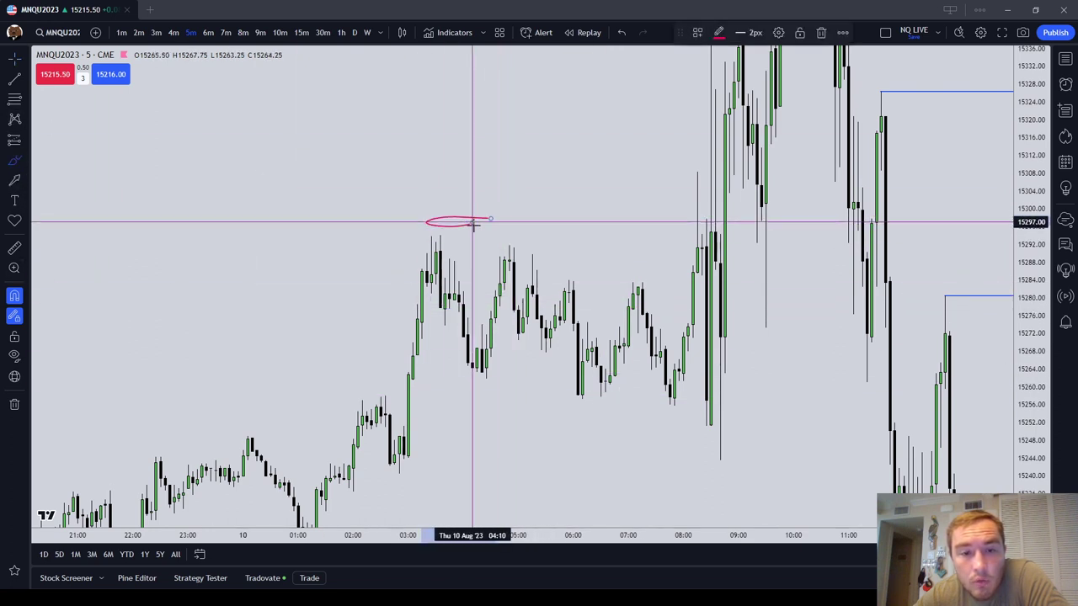
left_click_drag(564, 411, 584, 415)
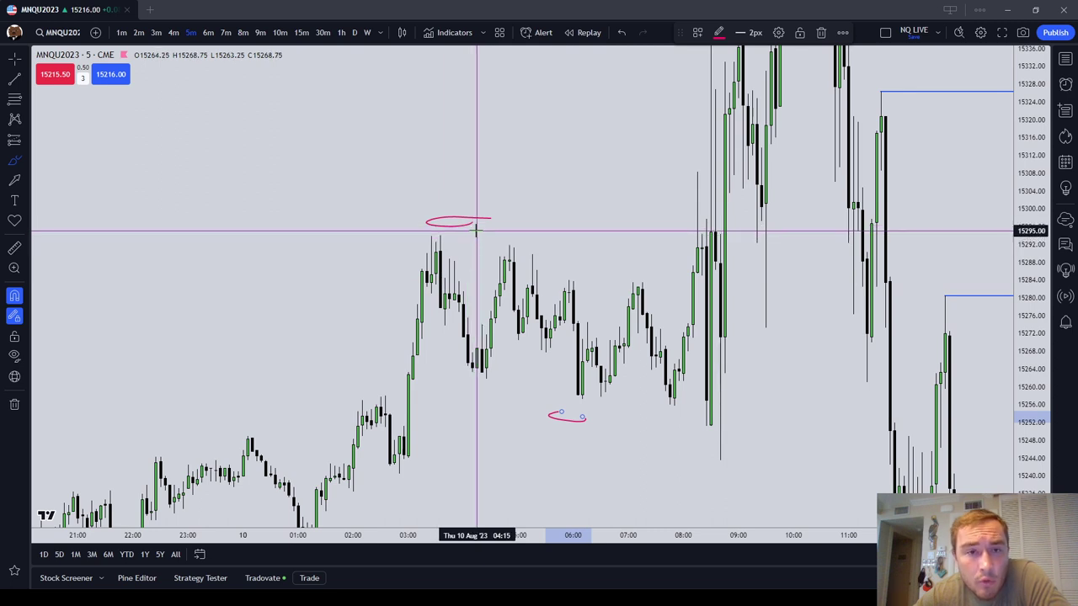
left_click(820, 33)
left_click(469, 223)
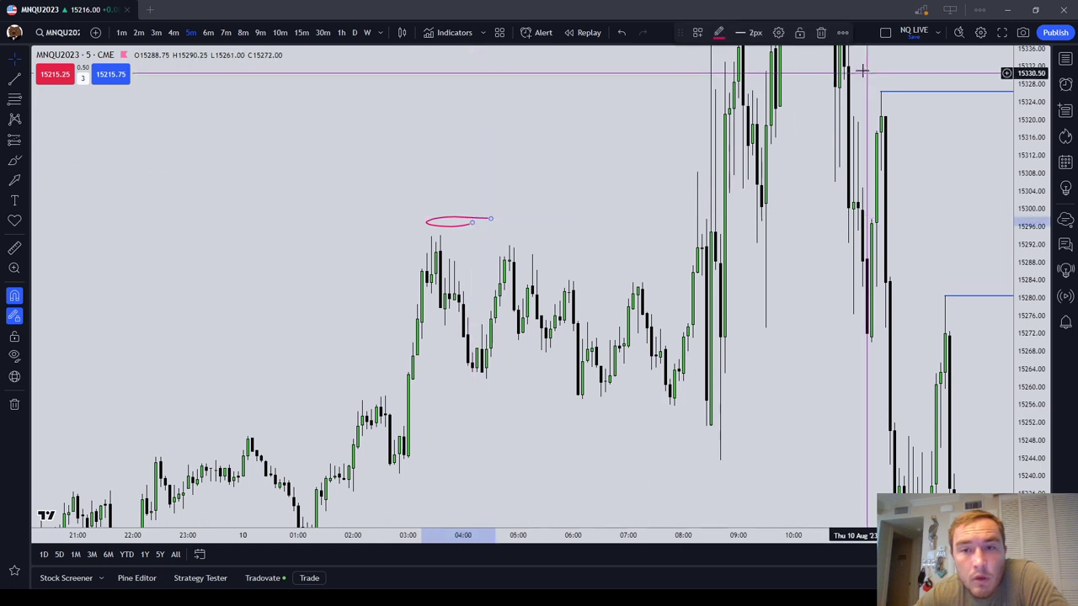
left_click(821, 34)
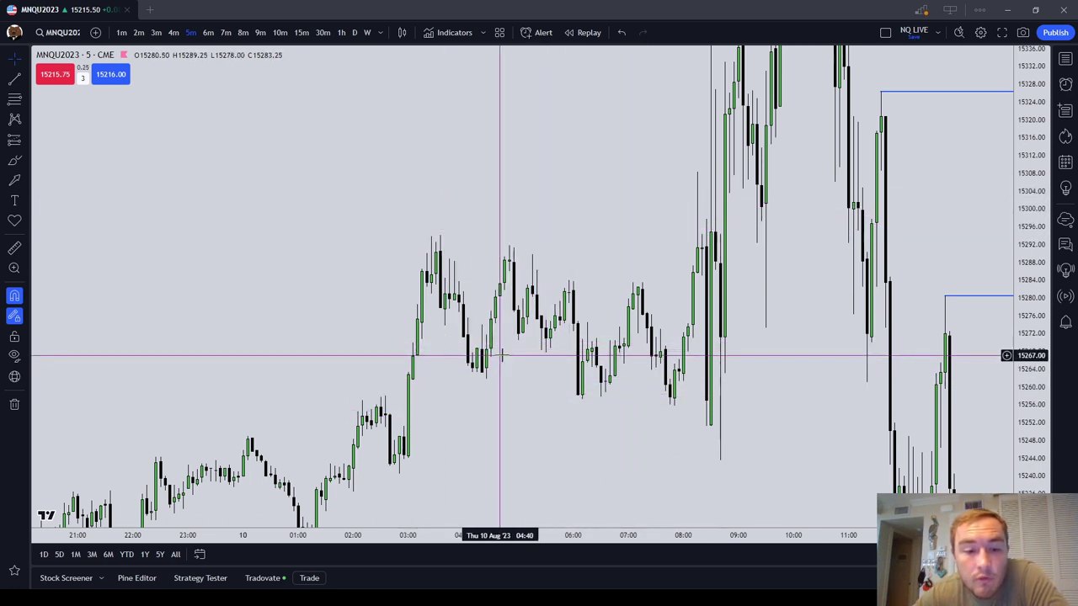
Draw a rectangle zone from the 12:45 candle's low at 15259.50 down to 15240.50, reaching just past the latest candle.
left_click_drag(490, 392, 168, 325)
left_click_drag(693, 312, 863, 187)
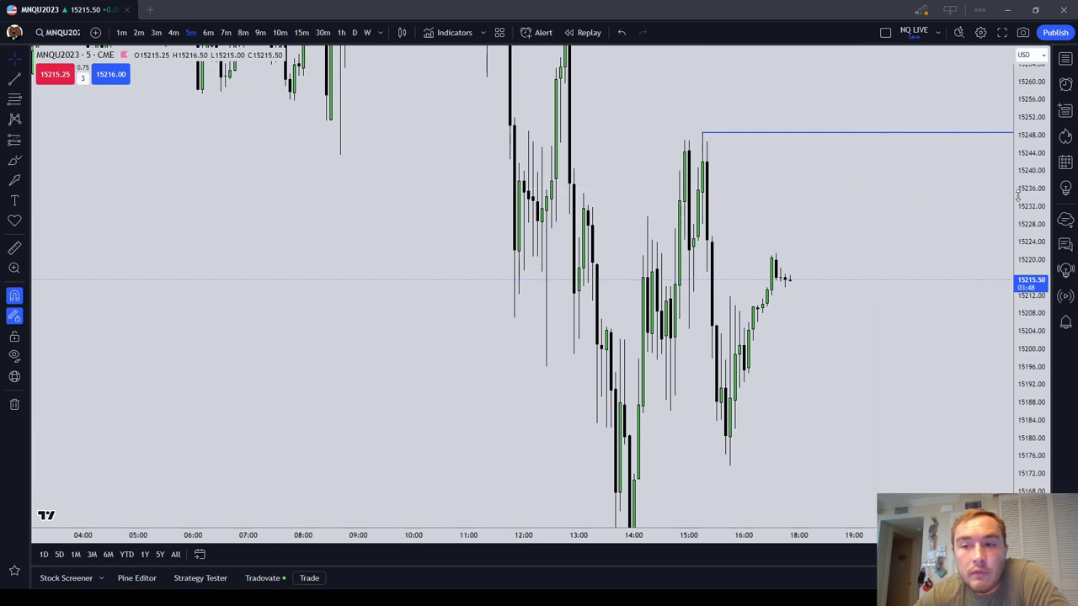
left_click_drag(1018, 192, 1016, 356)
scroll(857, 334, "up", 3)
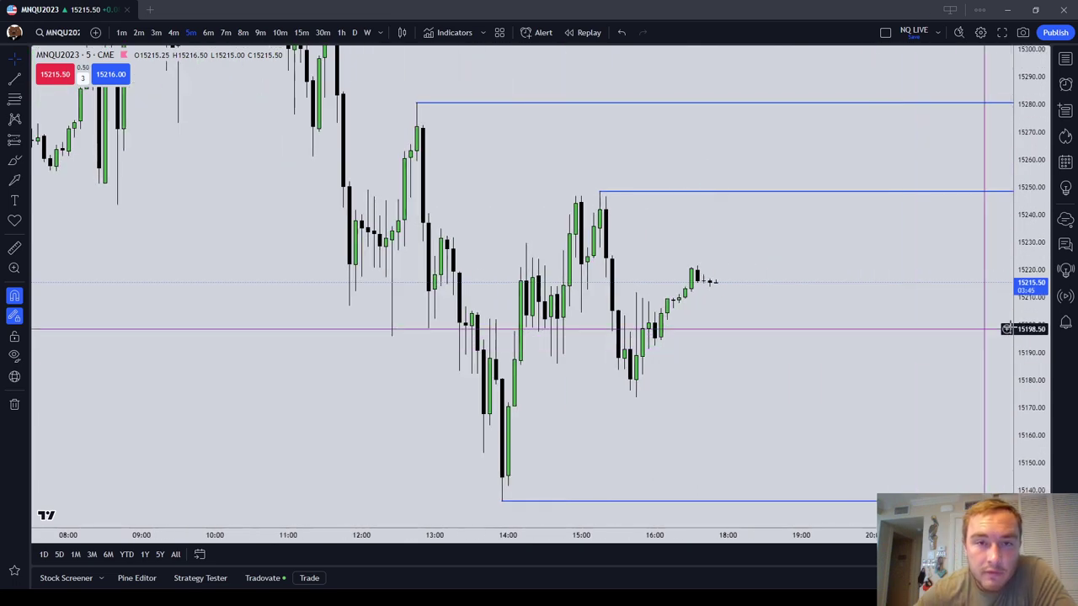
left_click_drag(686, 172, 808, 242)
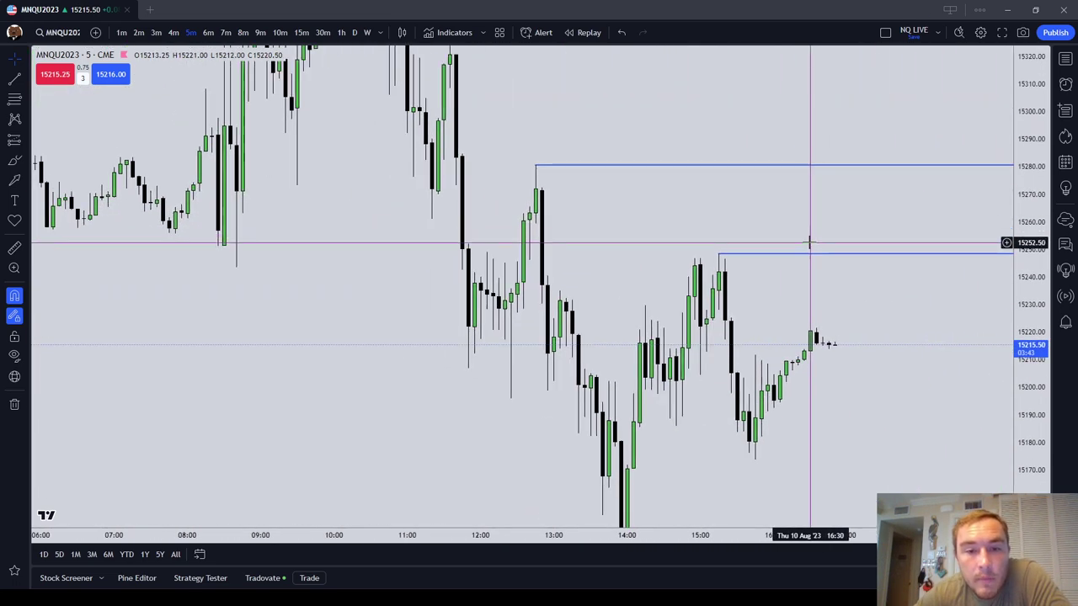
scroll(808, 242, "up", 2)
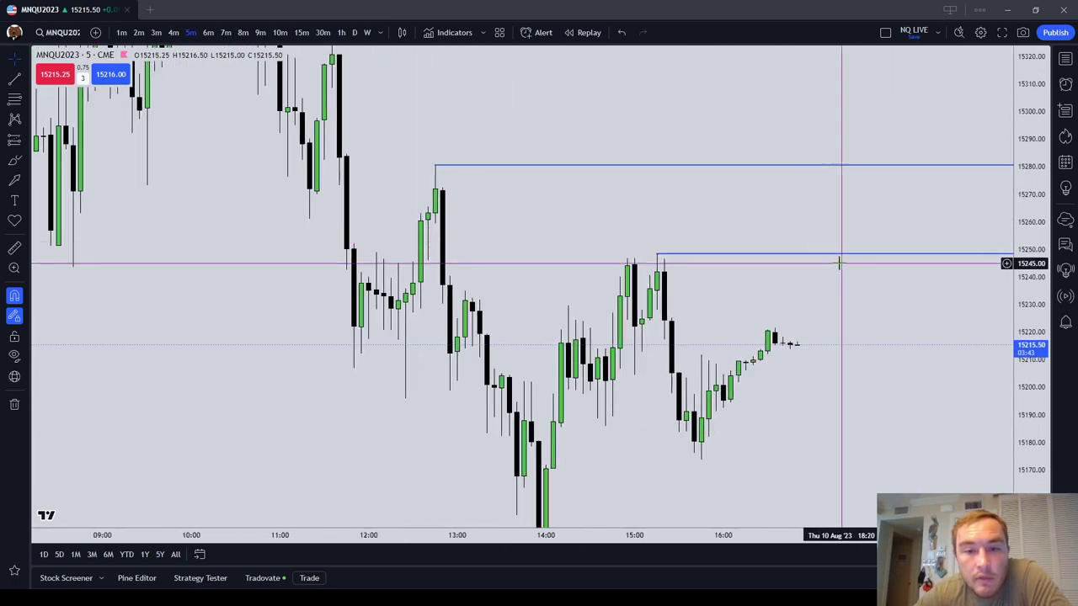
left_click(27, 160)
left_click(70, 240)
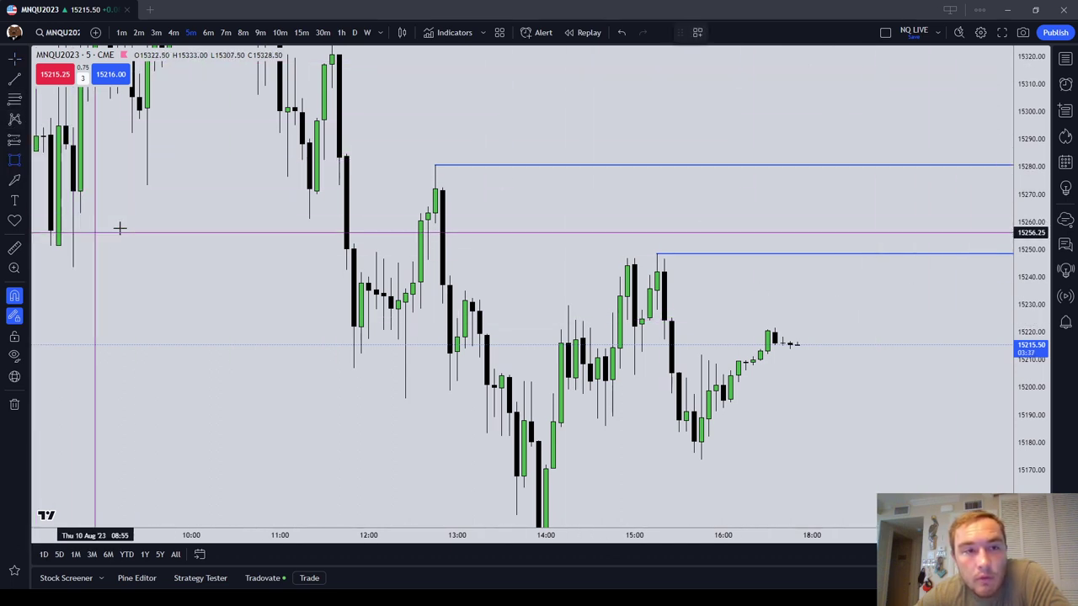
left_click(435, 223)
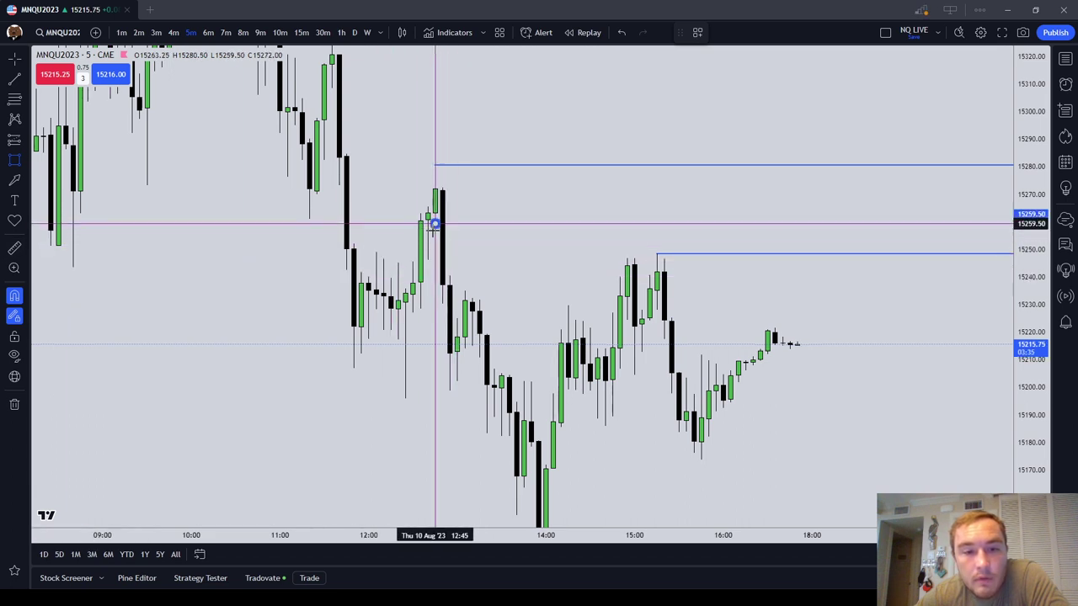
left_click(456, 271)
left_click_drag(457, 270, 804, 275)
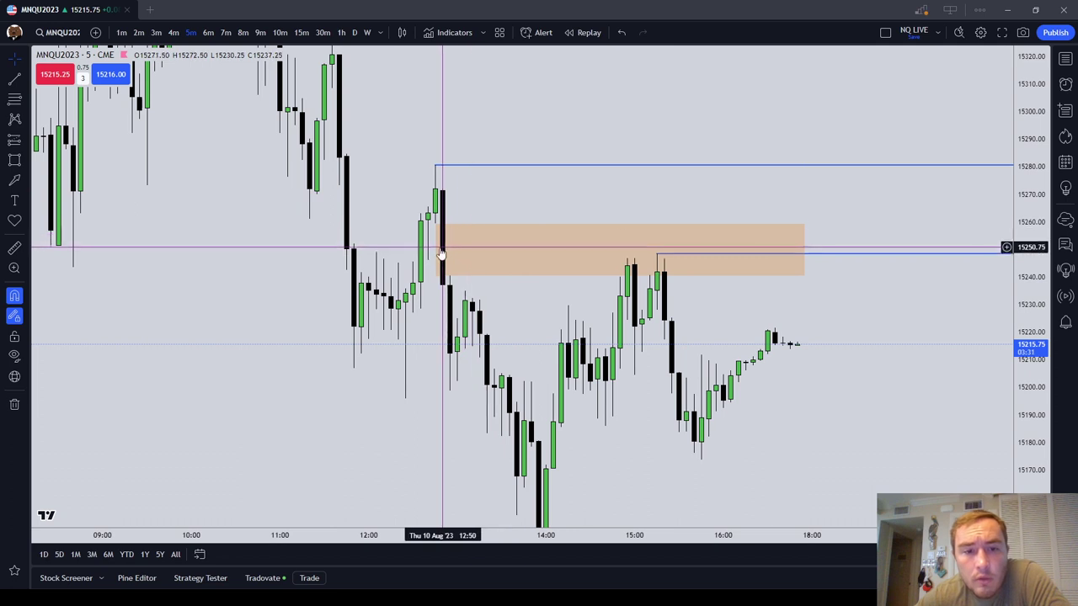
Extend the rectangle zone's starting edge back to 12:25.
left_click_drag(435, 249, 406, 250)
left_click(494, 217)
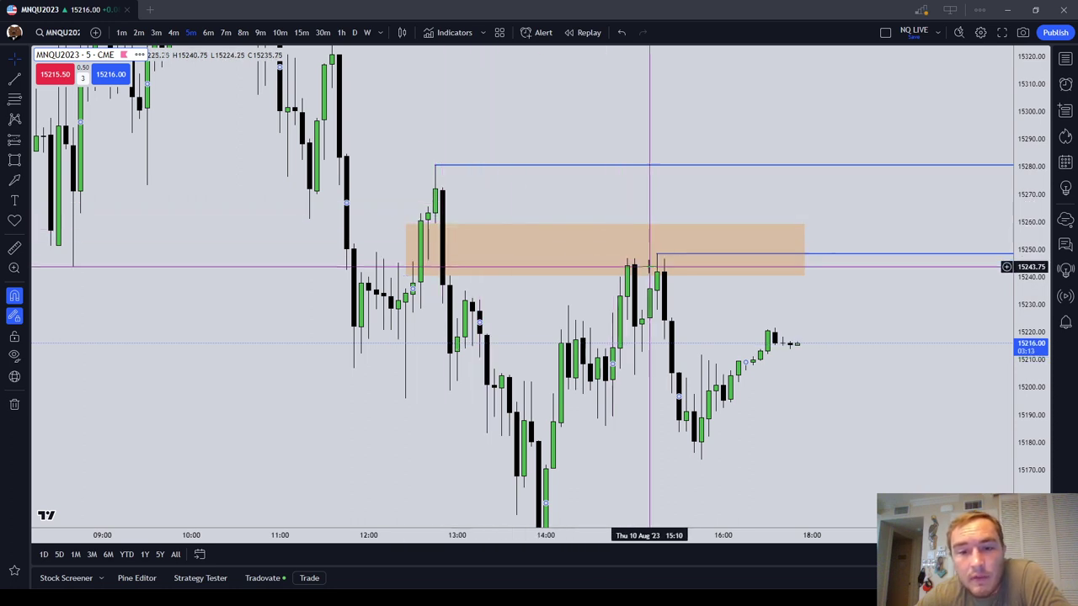
left_click(592, 252)
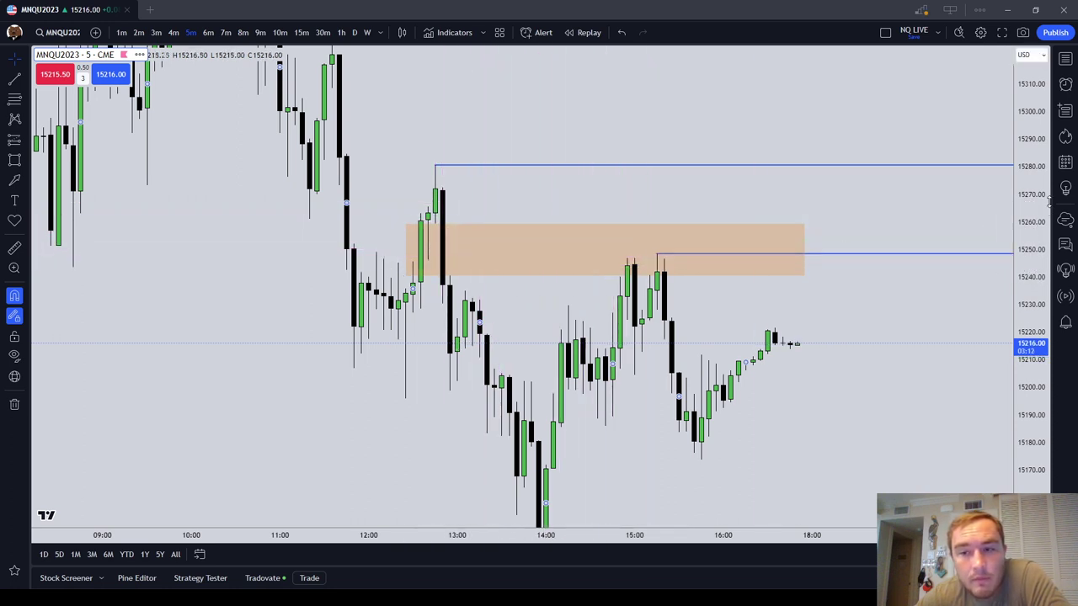
Delete the rectangle zone that spans 15259.50 to 15240.50 from 12:25.
left_click_drag(1041, 211, 1031, 337)
scroll(707, 298, "down", 4)
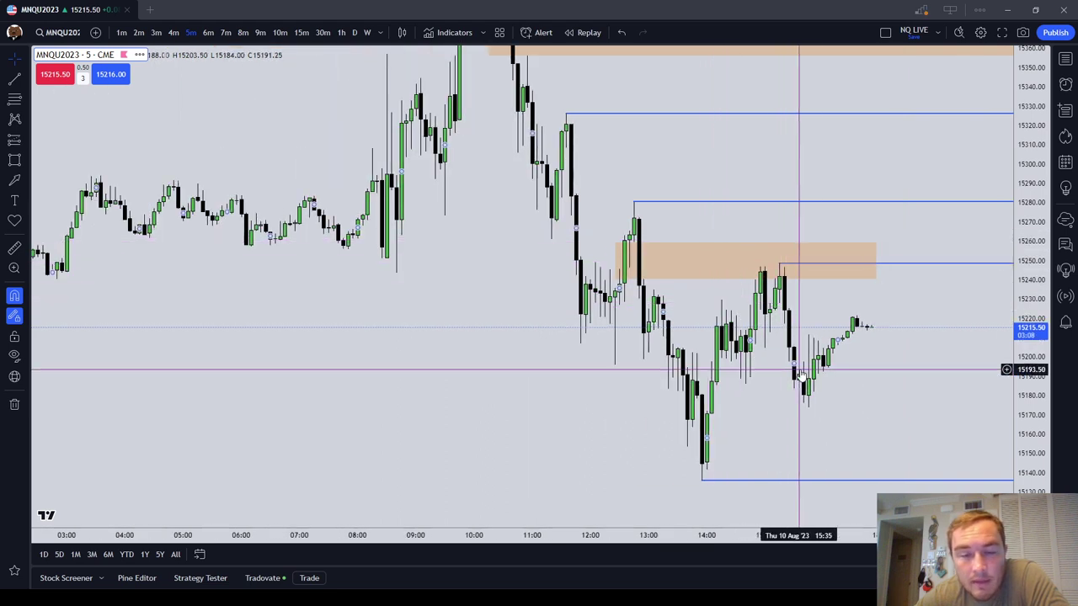
left_click(622, 276)
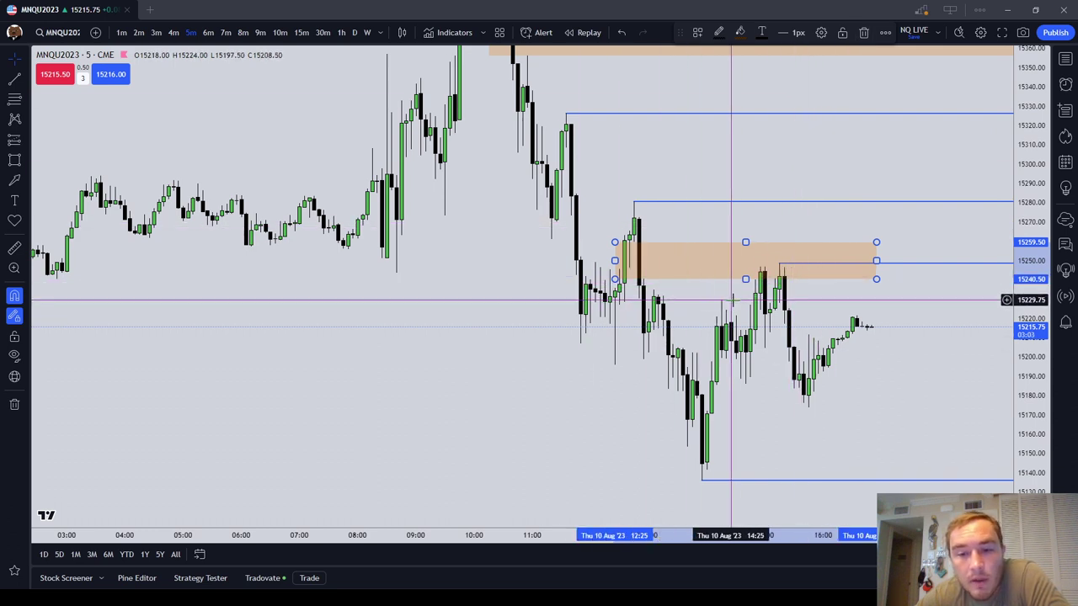
left_click(863, 33)
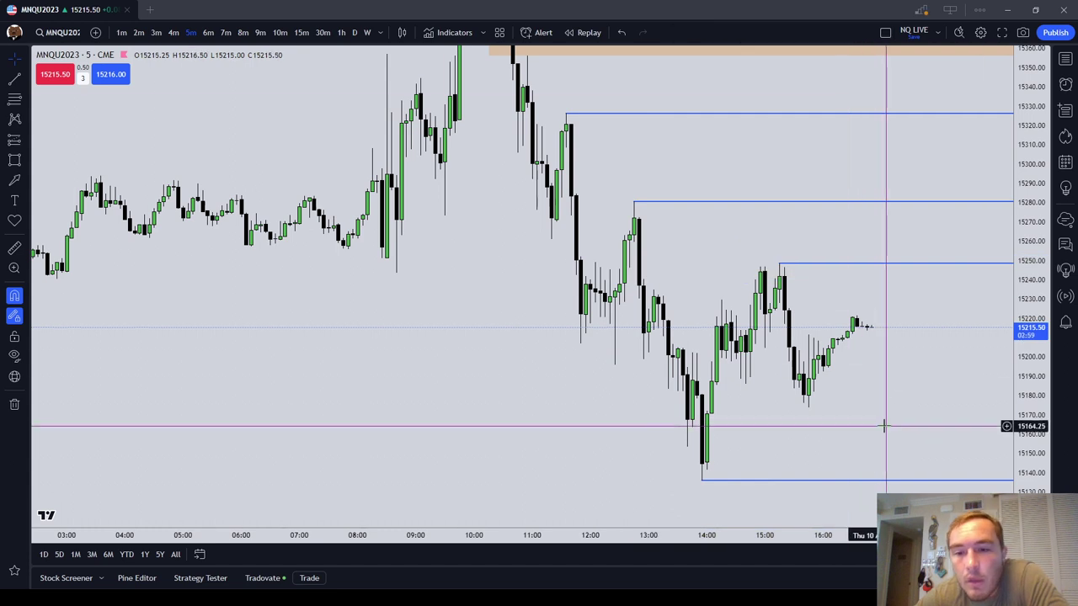
Draw a rectangle zone from the 14:00 candle's high at 15172.00 up to about 15185, extending to about 16:25.
scroll(885, 426, "up", 4)
left_click_drag(979, 416, 854, 423)
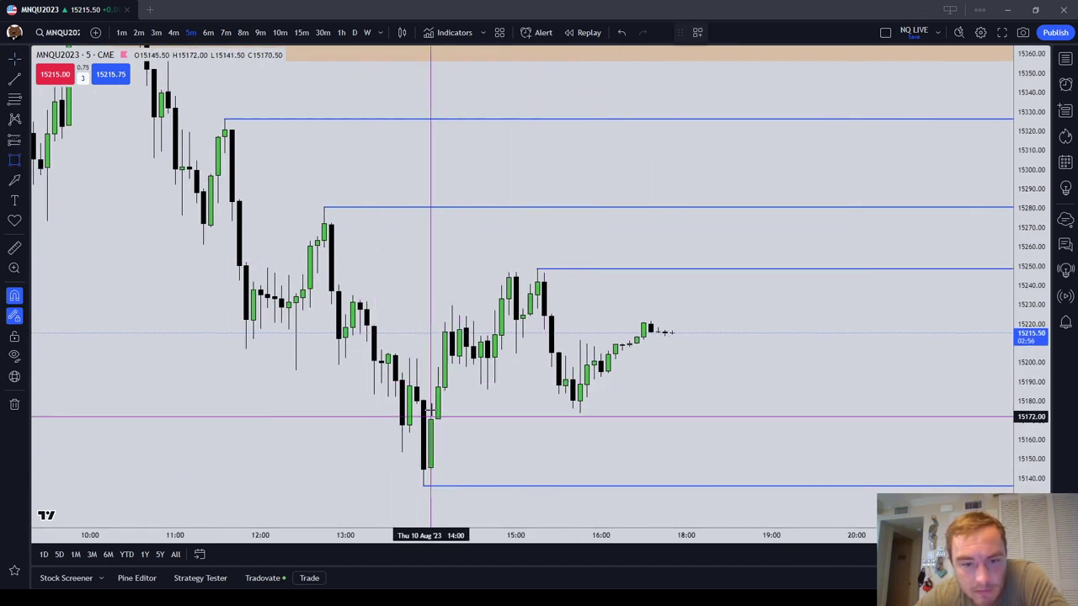
left_click(443, 392)
left_click(473, 404)
left_click_drag(445, 404, 639, 409)
left_click(647, 395)
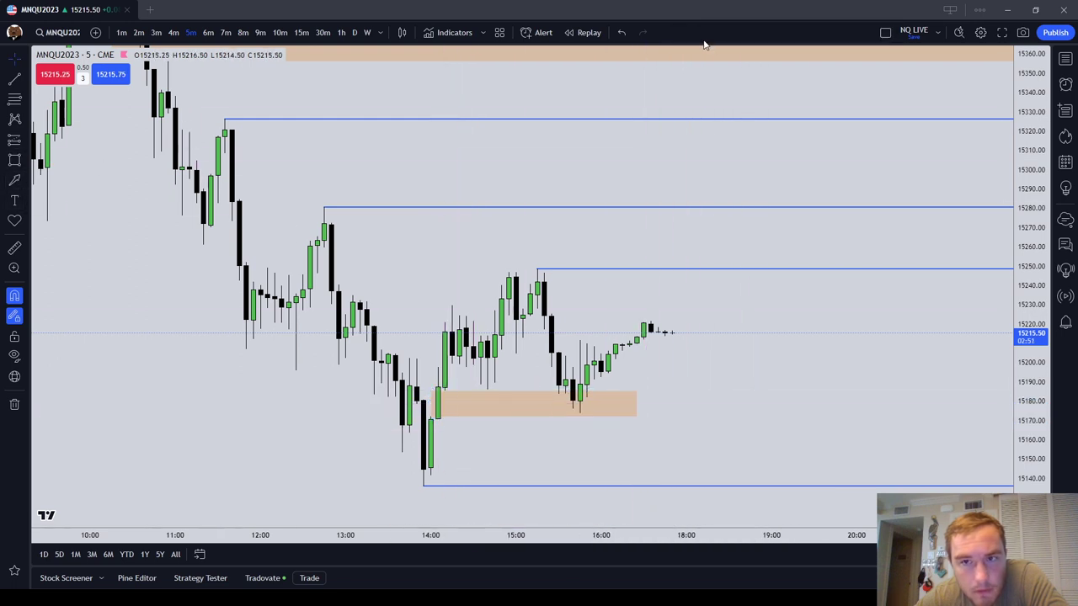
Brush a red stroke along the zone's lower edge from about 14:10 to 16:00 with magnet snapping off.
left_click(27, 83)
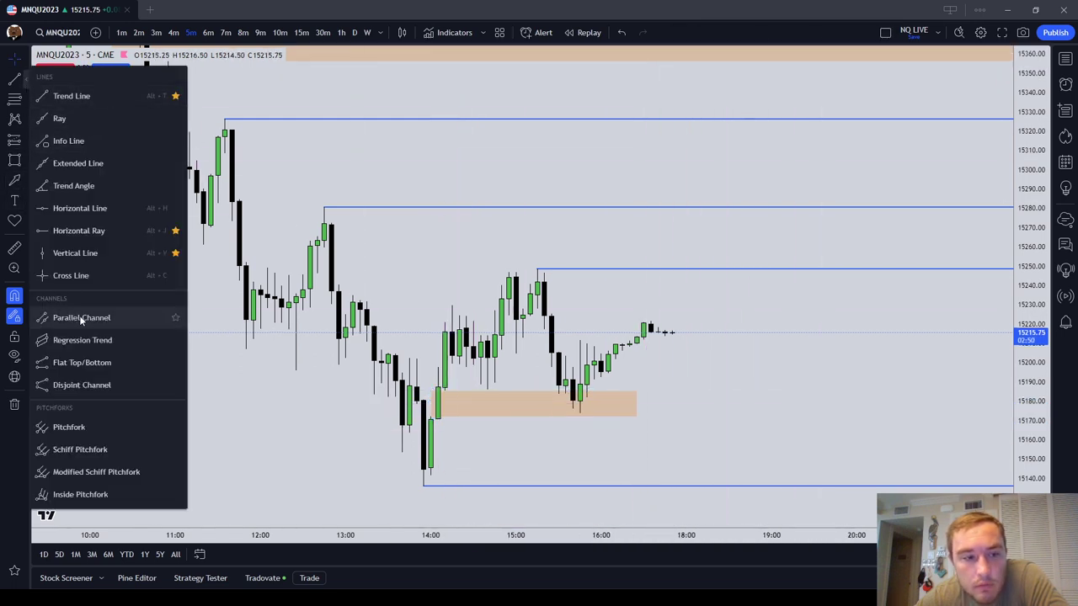
left_click(28, 183)
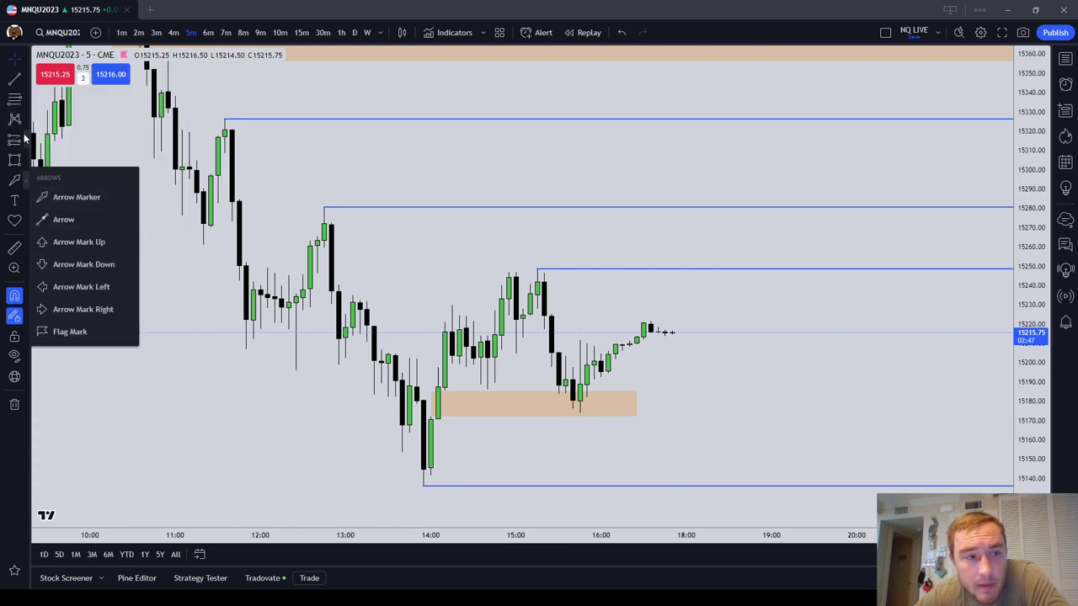
left_click(25, 147)
left_click(25, 159)
left_click(69, 174)
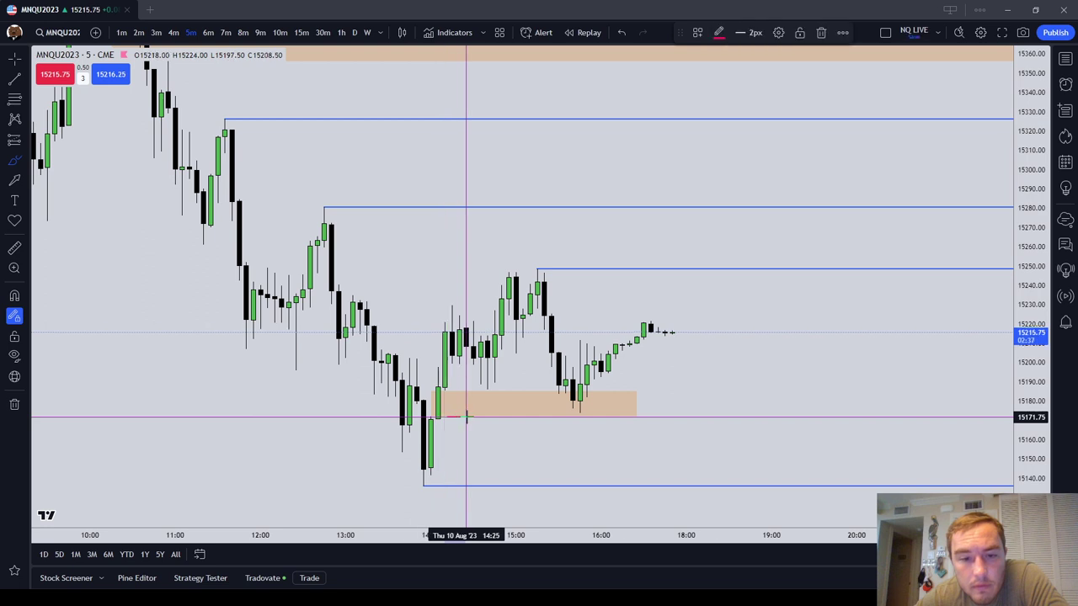
left_click_drag(518, 416, 599, 420)
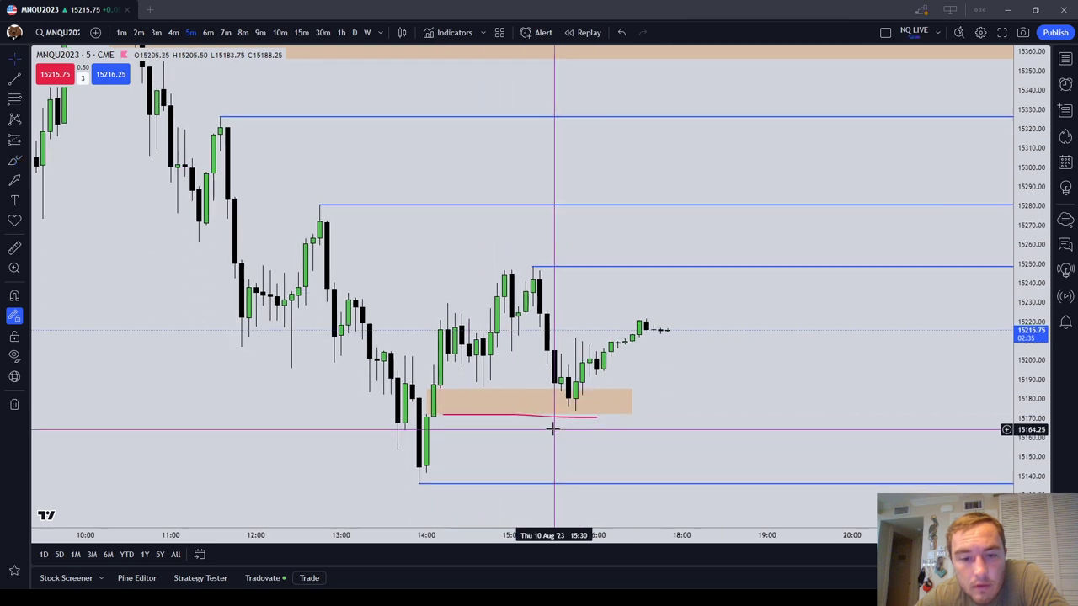
Delete the red brush stroke and the rectangle zone above it.
left_click(596, 418)
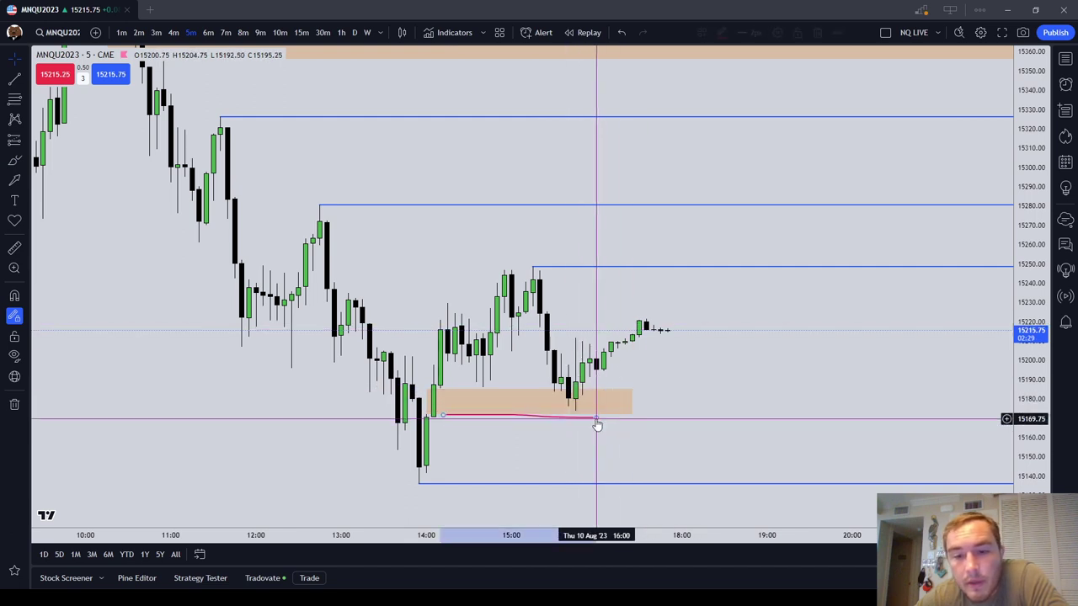
left_click(822, 37)
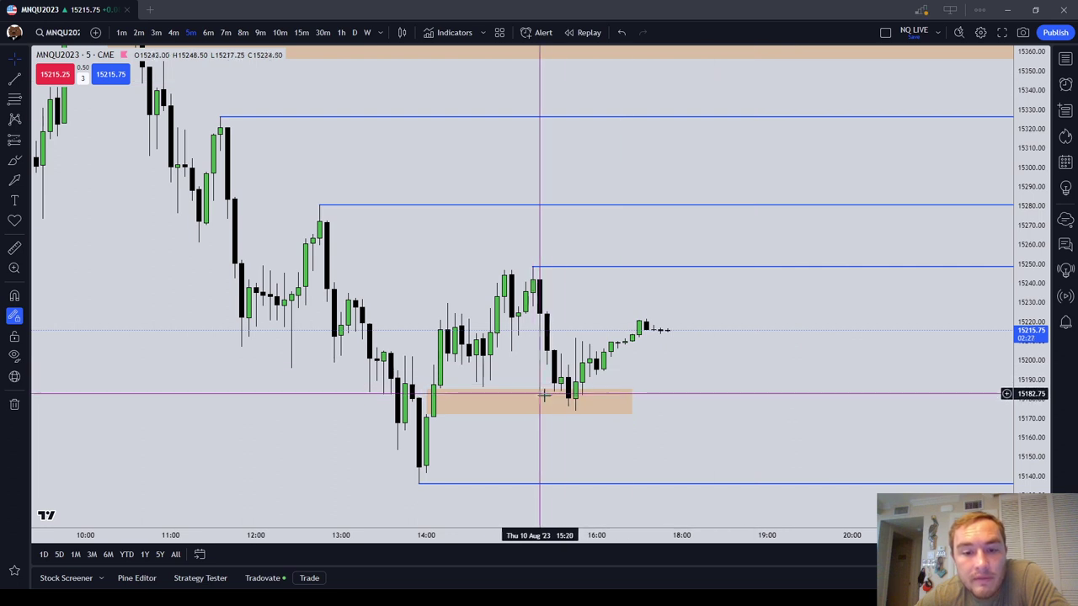
left_click(455, 411)
left_click(862, 36)
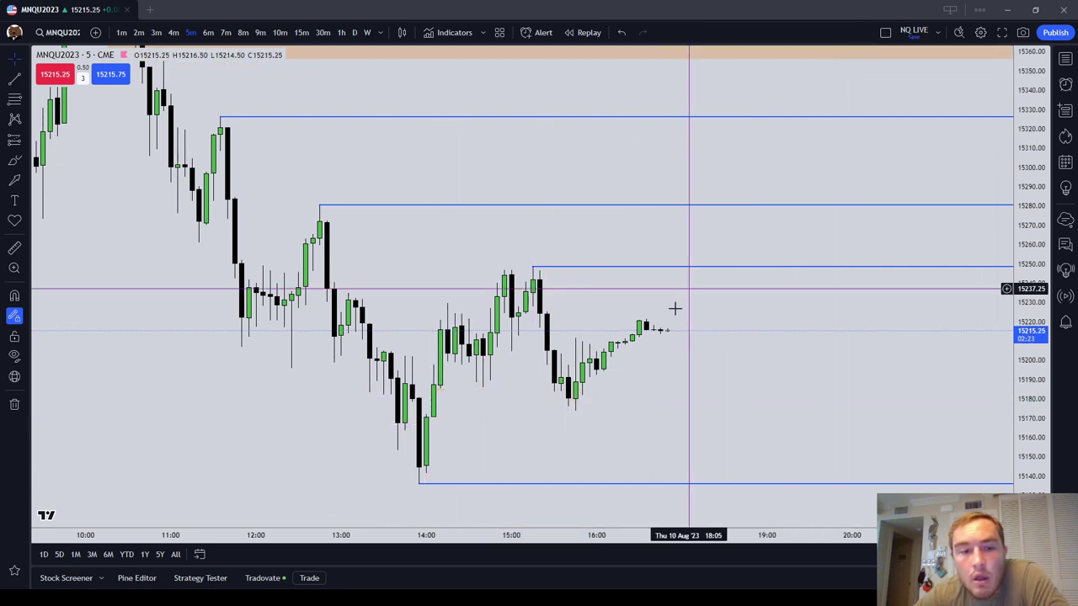
Draw a rectangle zone with magnet snapping on from 15356.25 to 15370.75, starting at the 09:40 candle and extending to 11:40.
scroll(652, 365, "down", 2)
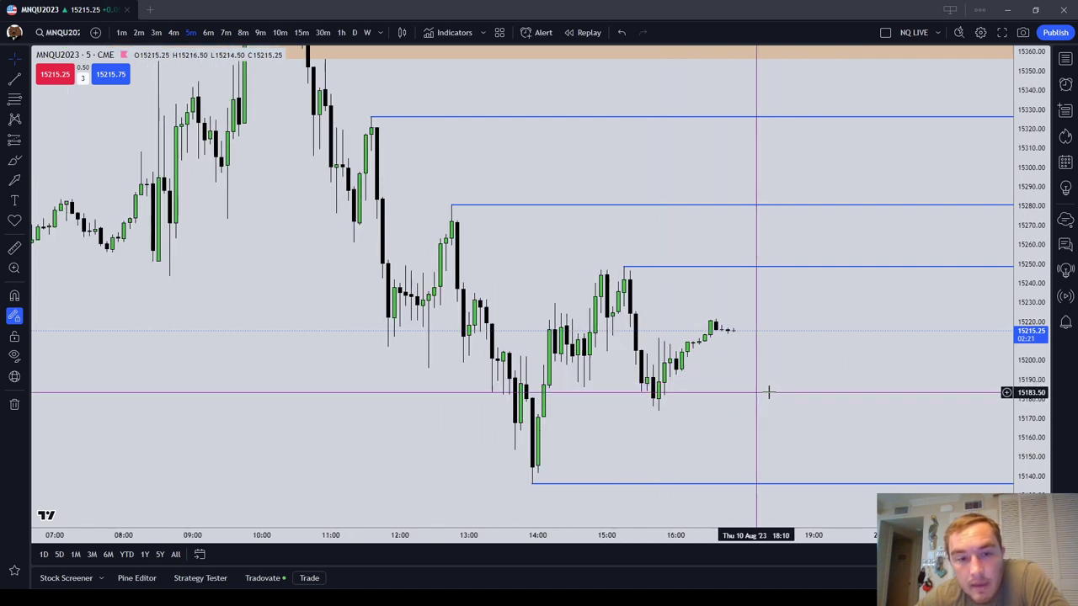
left_click_drag(508, 254, 674, 448)
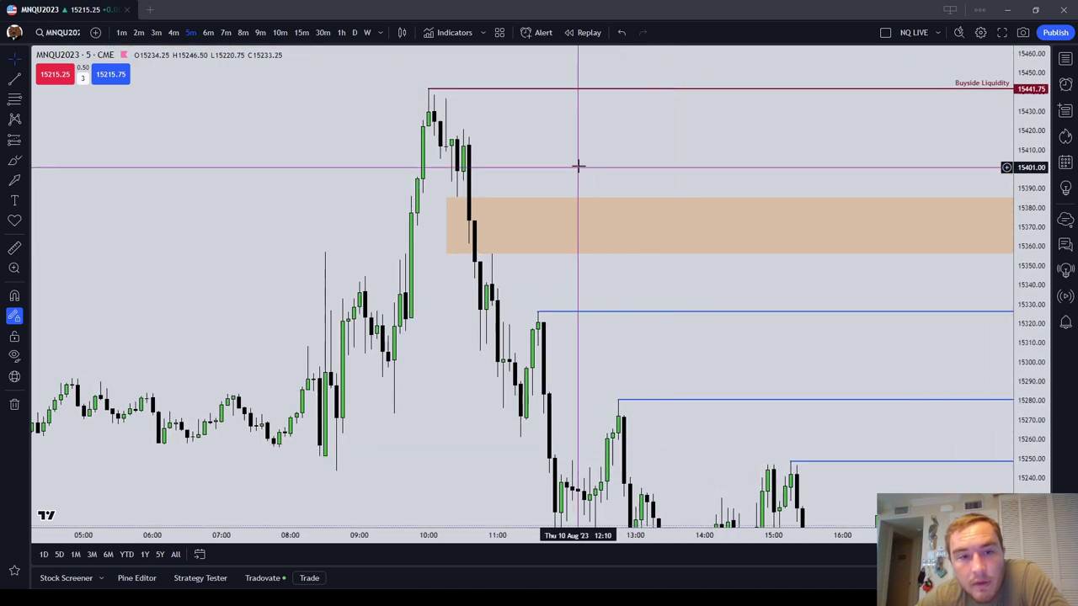
left_click_drag(525, 168, 617, 246)
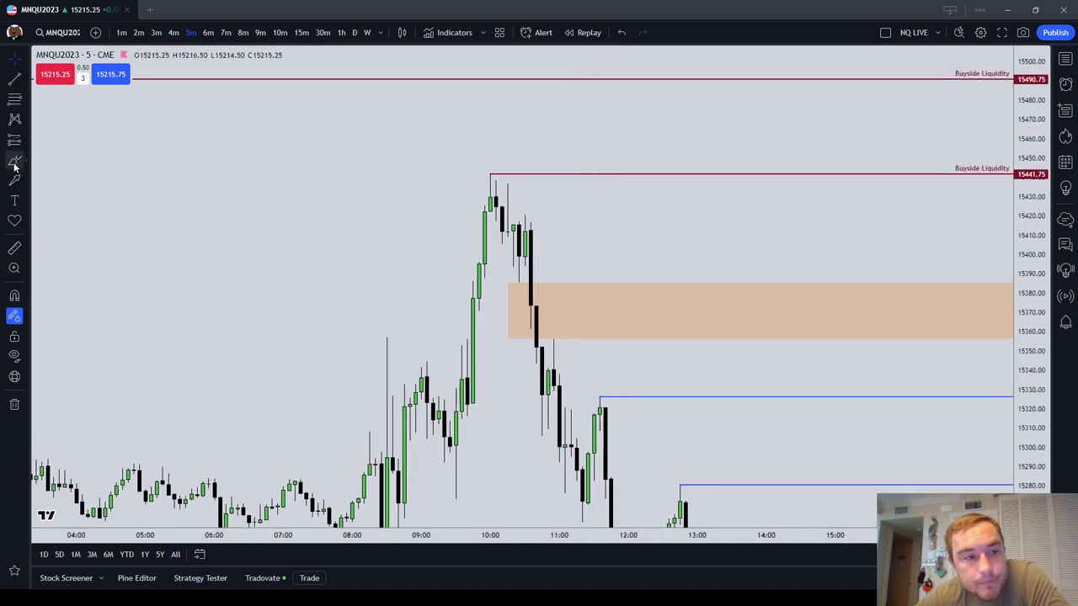
left_click_drag(272, 331, 594, 125)
scroll(527, 354, "down", 2)
left_click_drag(745, 308, 399, 469)
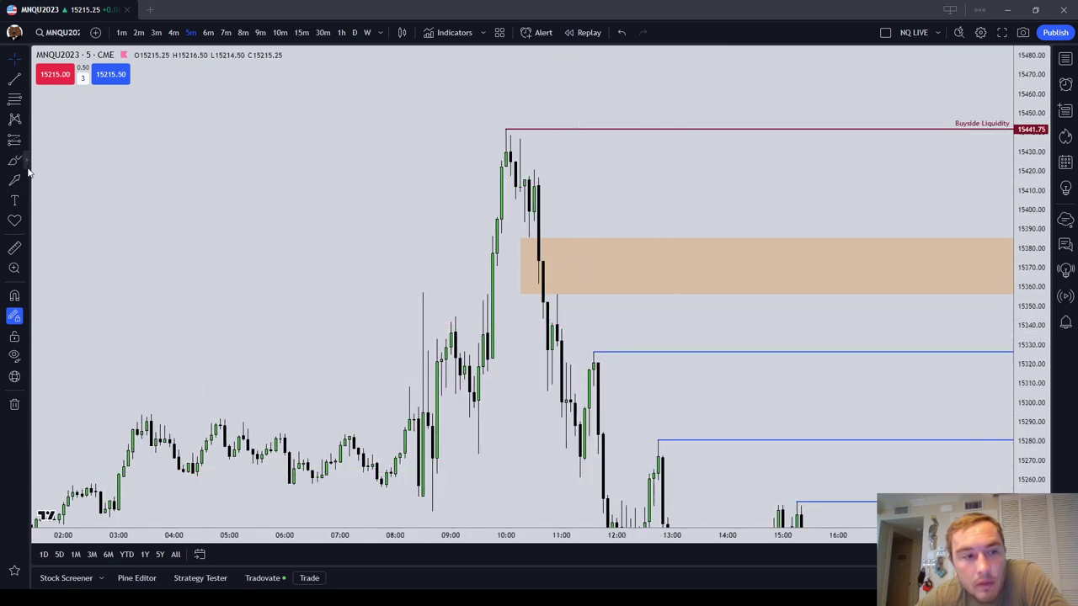
left_click(27, 172)
left_click(68, 241)
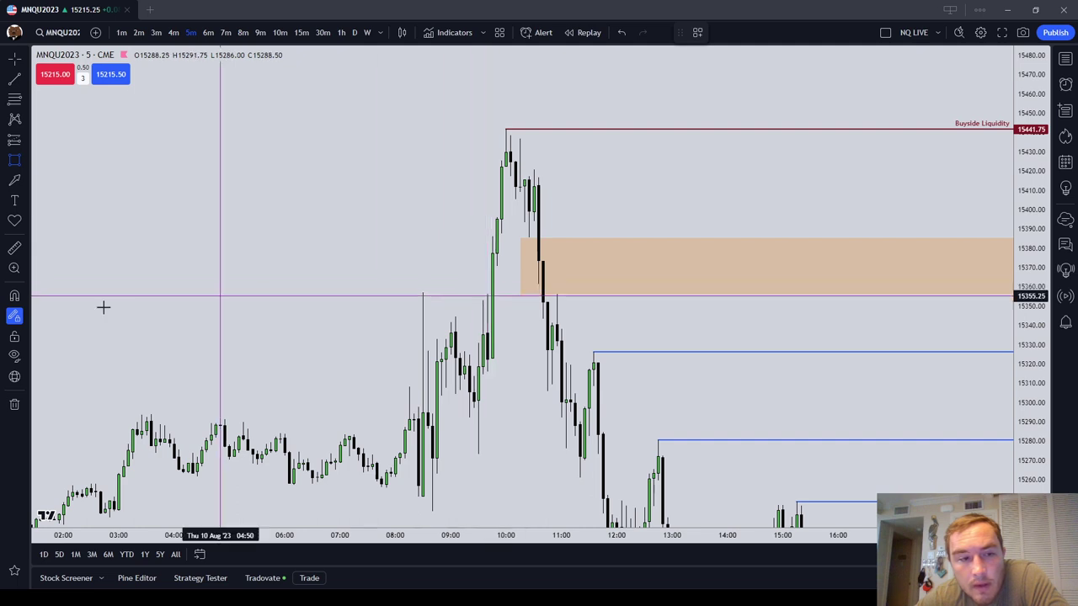
left_click(14, 296)
left_click(497, 266)
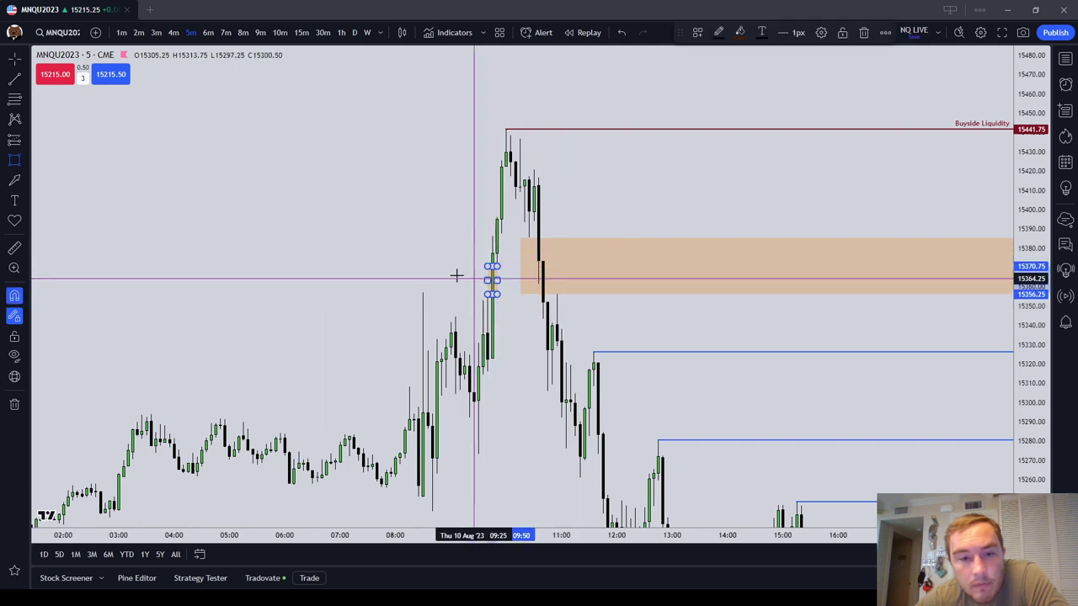
left_click_drag(457, 275, 606, 279)
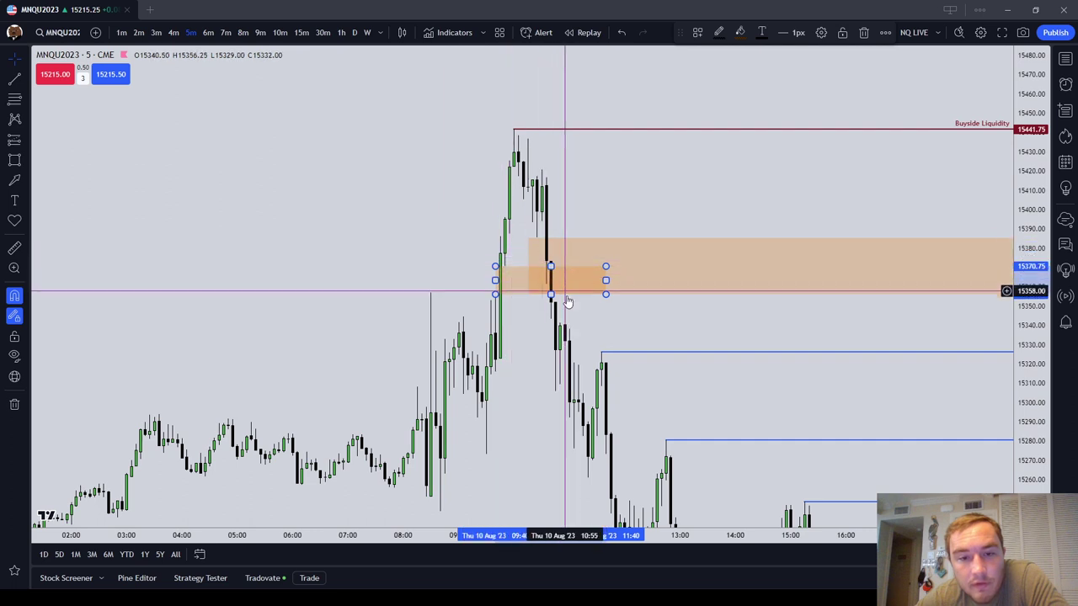
Change the new zone's fill color to pink, and delete the zone.
left_click(739, 32)
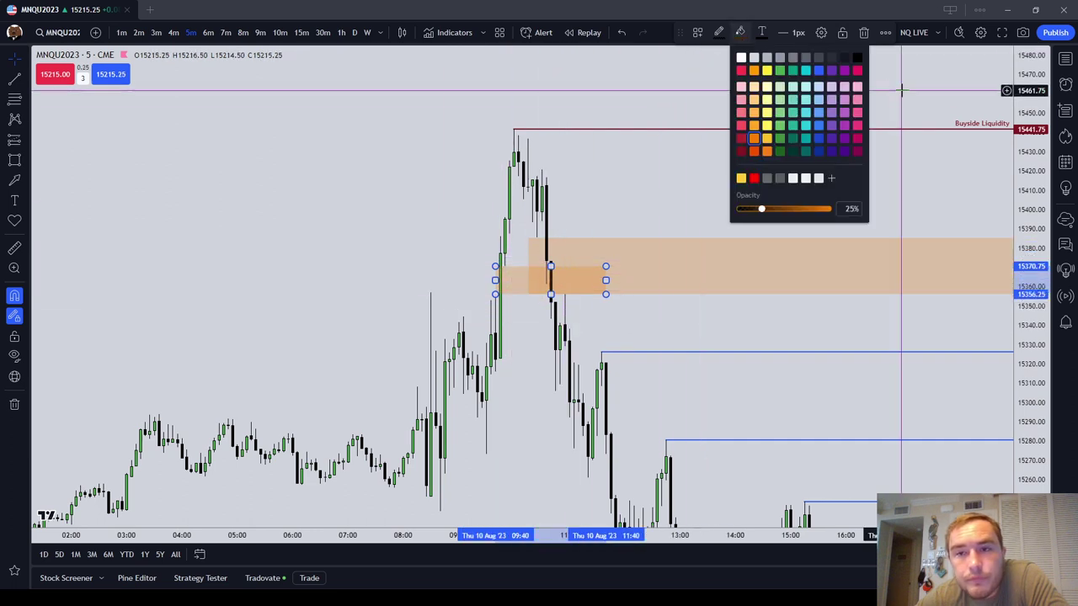
left_click(857, 71)
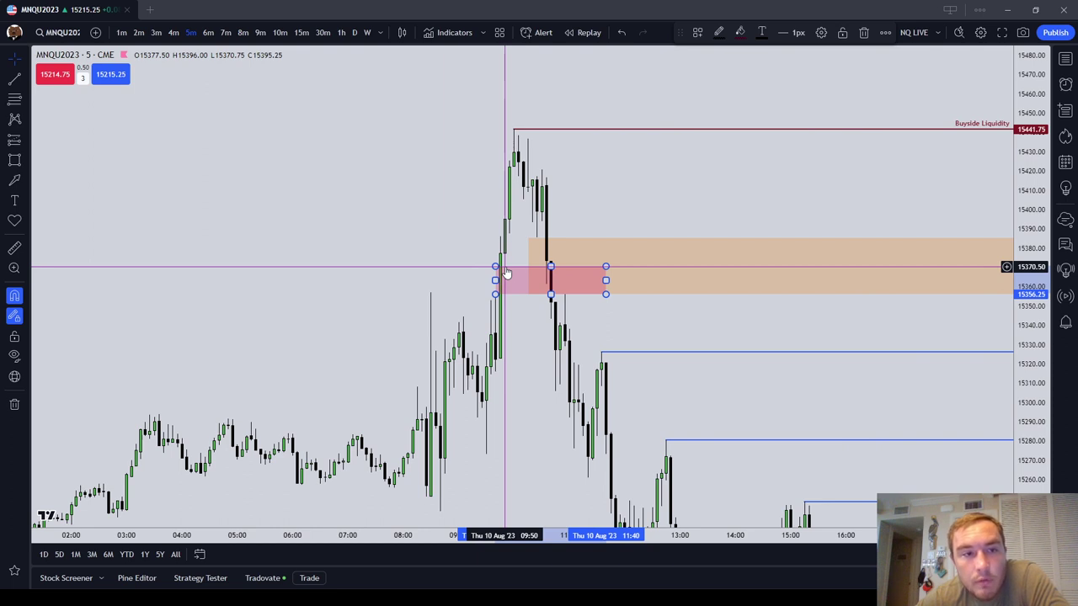
left_click(863, 32)
Examine the 15-minute FVG zone, the buyside and sellside liquidity levels, and the price action between them.
left_click_drag(306, 224, 152, 100)
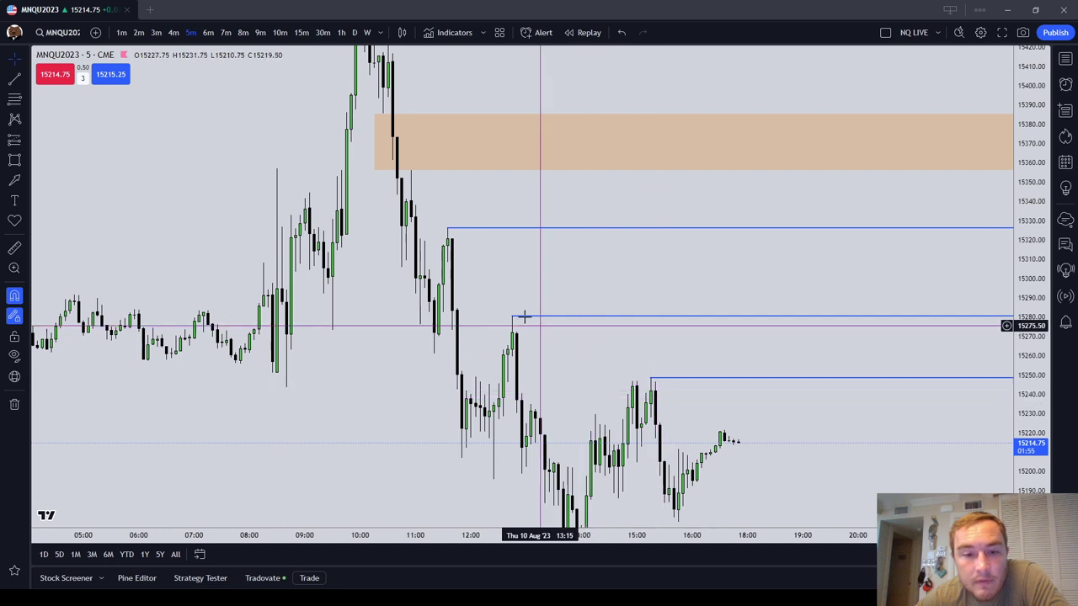
left_click_drag(522, 315, 522, 272)
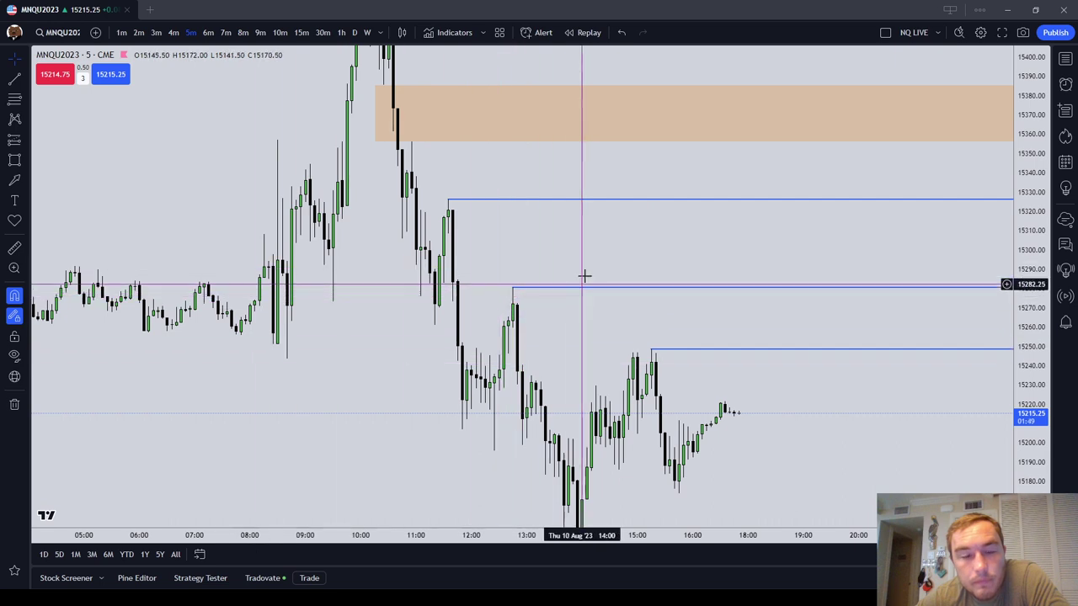
left_click_drag(372, 84, 369, 109)
left_click(501, 84)
left_click(501, 84)
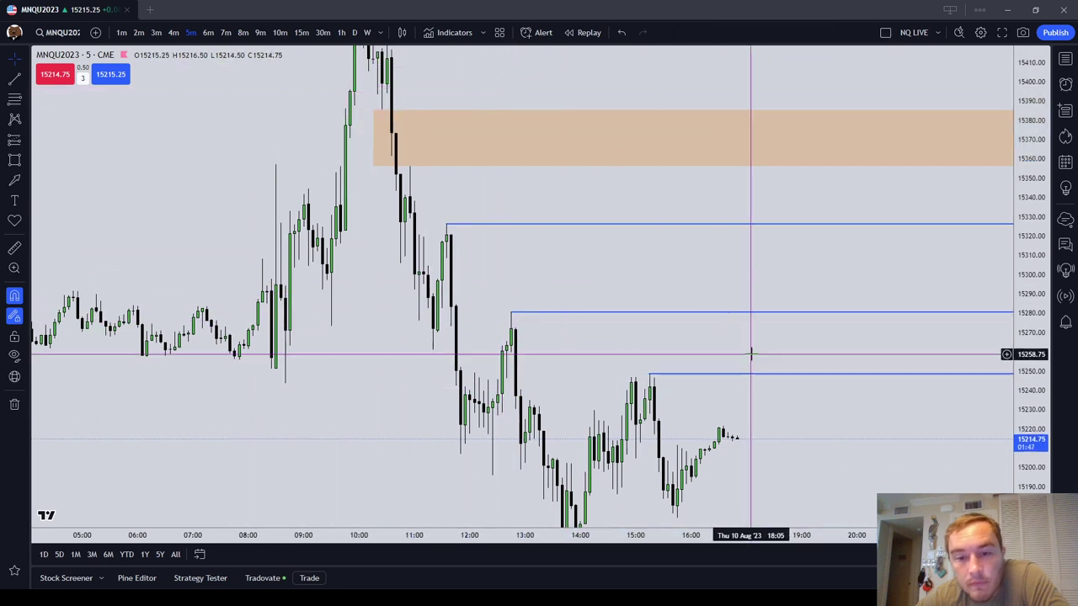
scroll(748, 346, "up", 2)
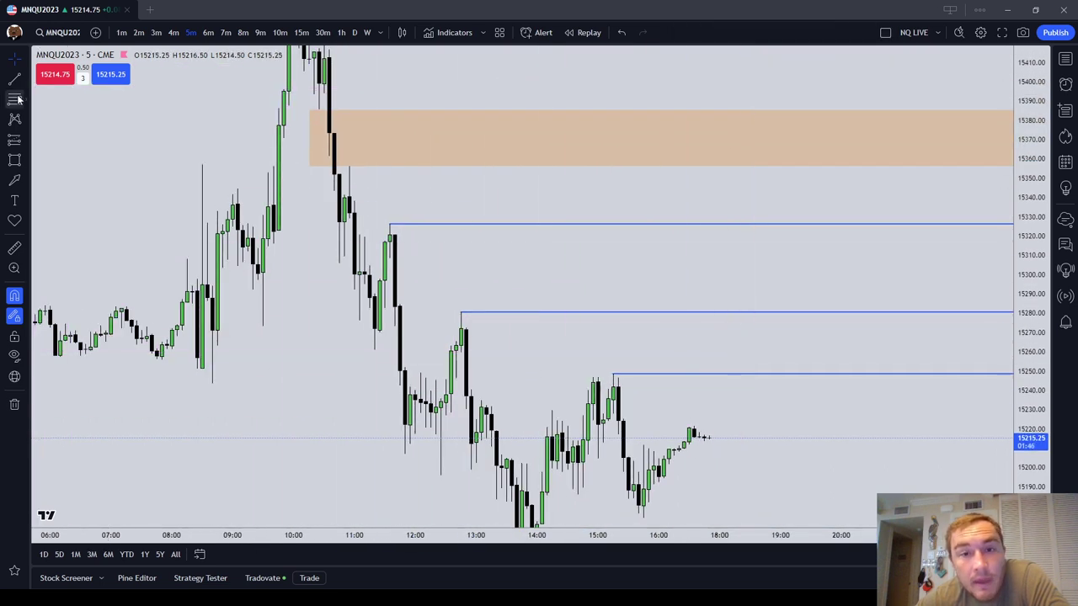
scroll(395, 300, "down", 5)
left_click_drag(596, 339, 501, 335)
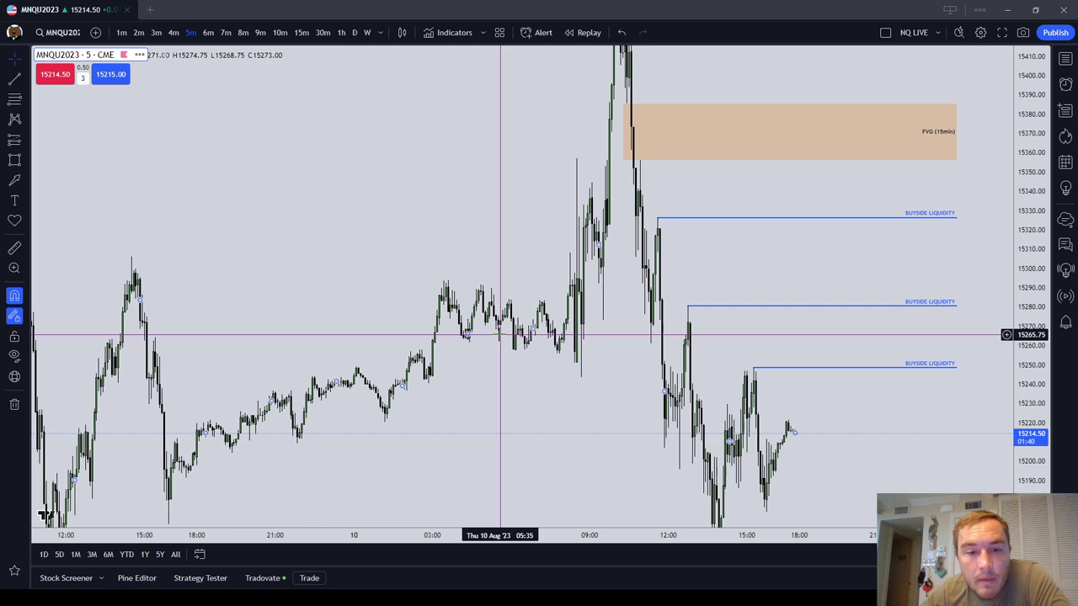
left_click_drag(552, 422, 699, 271)
scroll(686, 342, "down", 1)
scroll(705, 356, "up", 6)
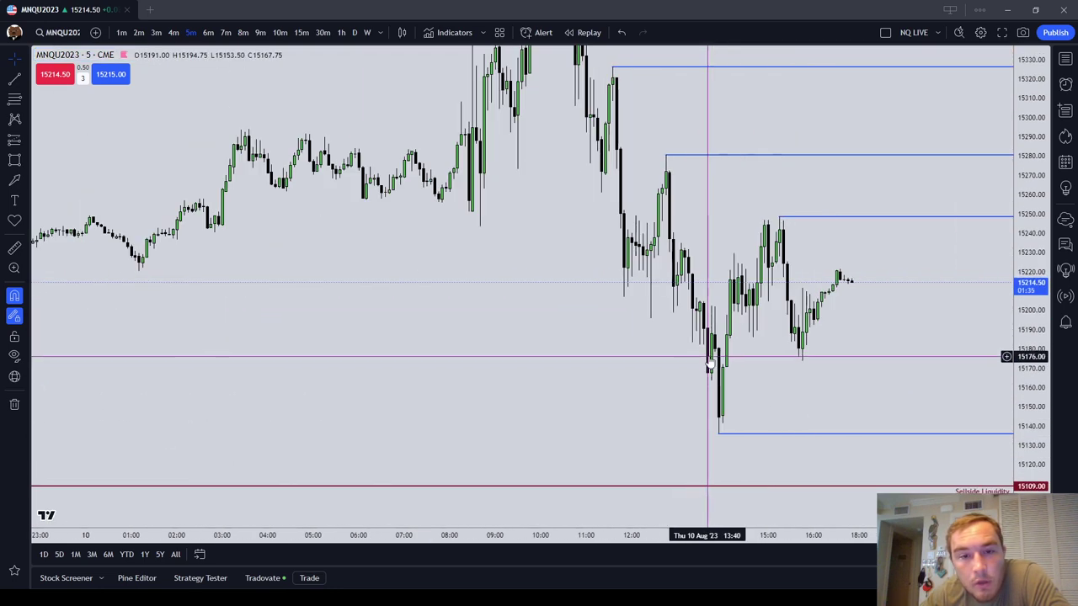
left_click_drag(638, 369, 640, 444)
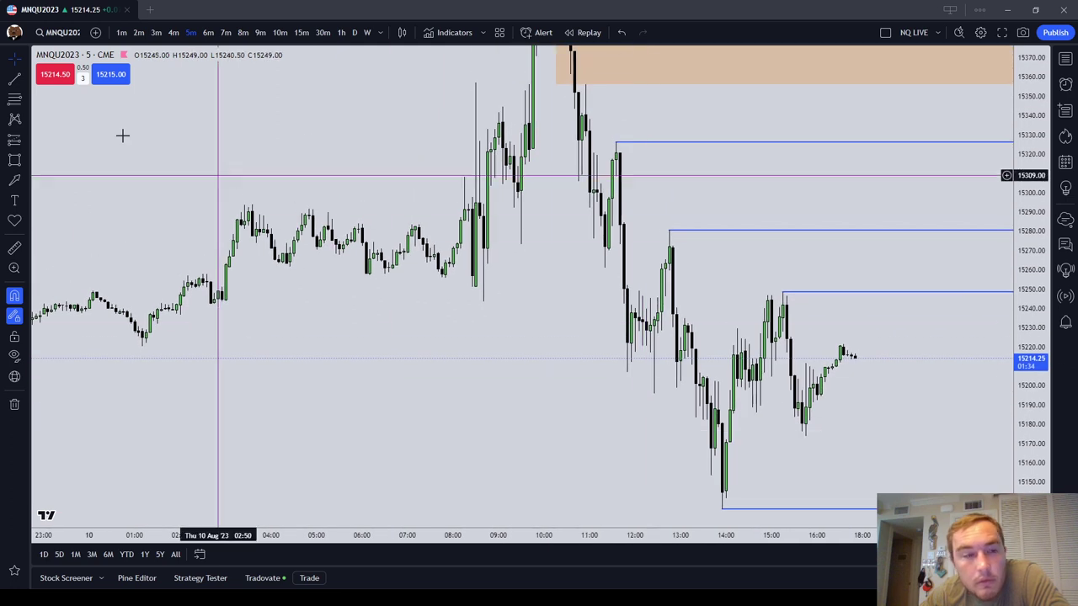
Draw a 0.5 Fib retracement on the 12:25 candle's lower wick from its open at 15231.00 to its low at 15196.00, and delete it.
left_click(14, 99)
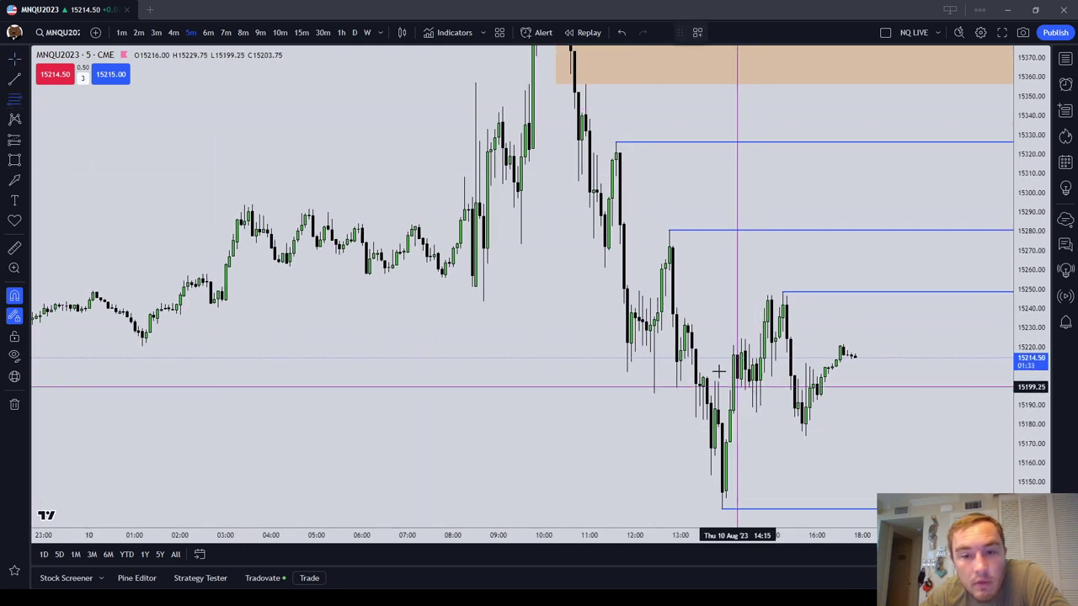
left_click(654, 325)
left_click(654, 393)
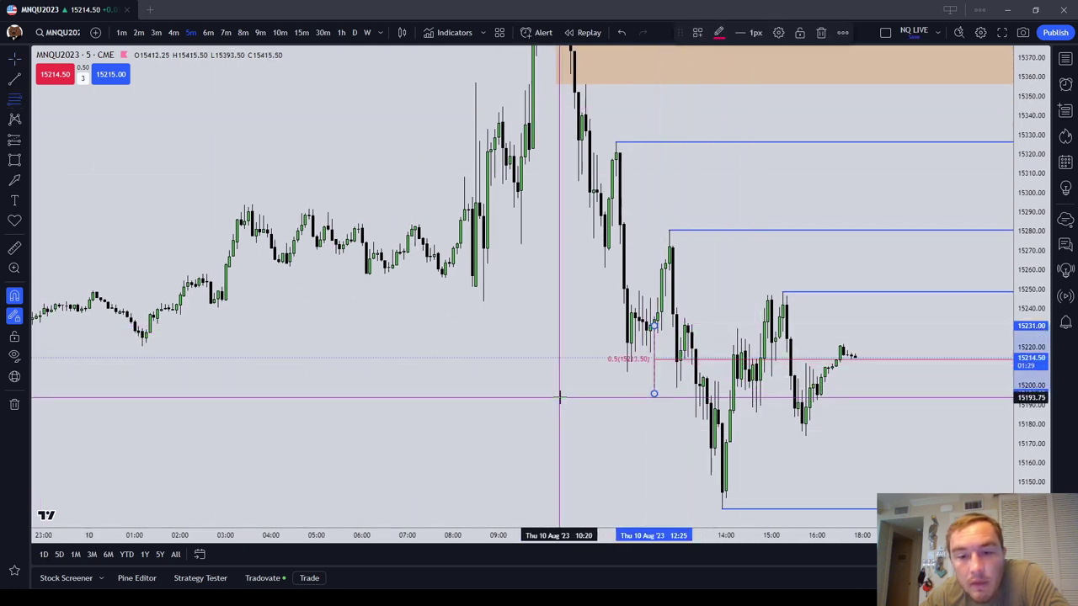
key("Escape")
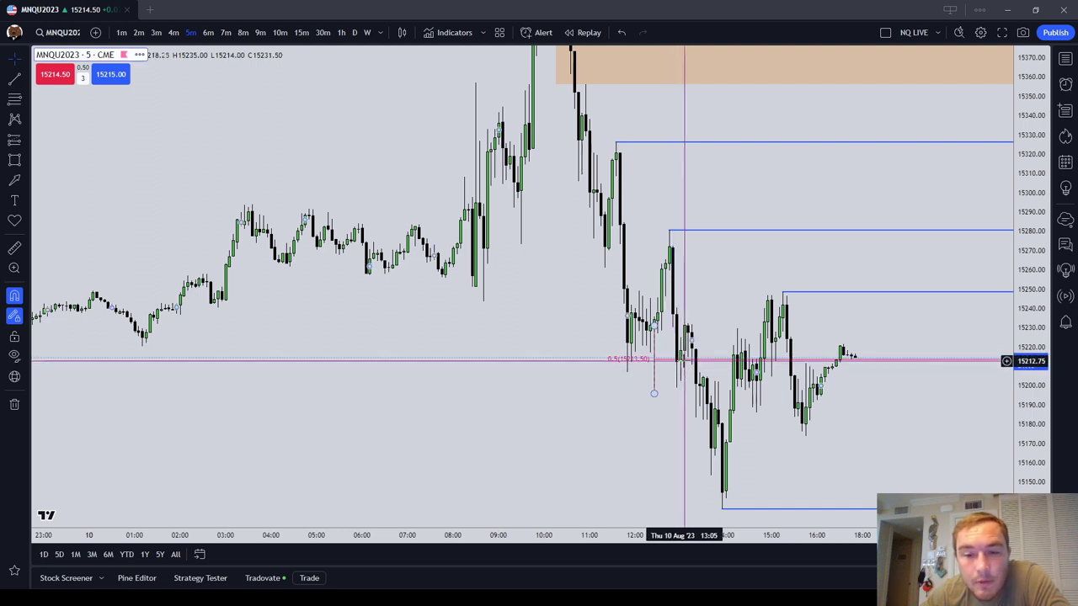
left_click(683, 360)
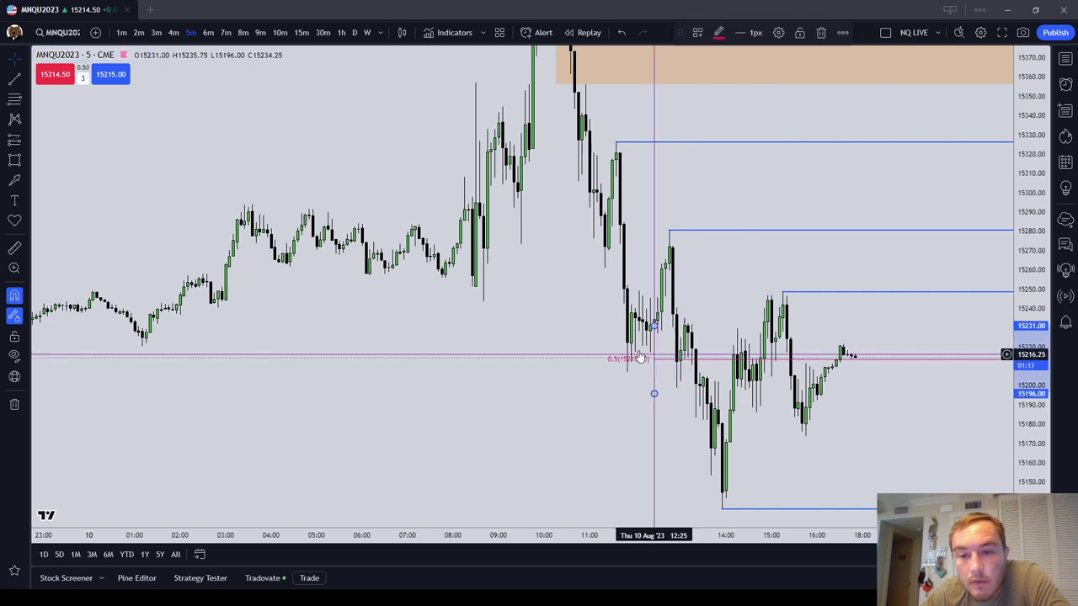
left_click(820, 32)
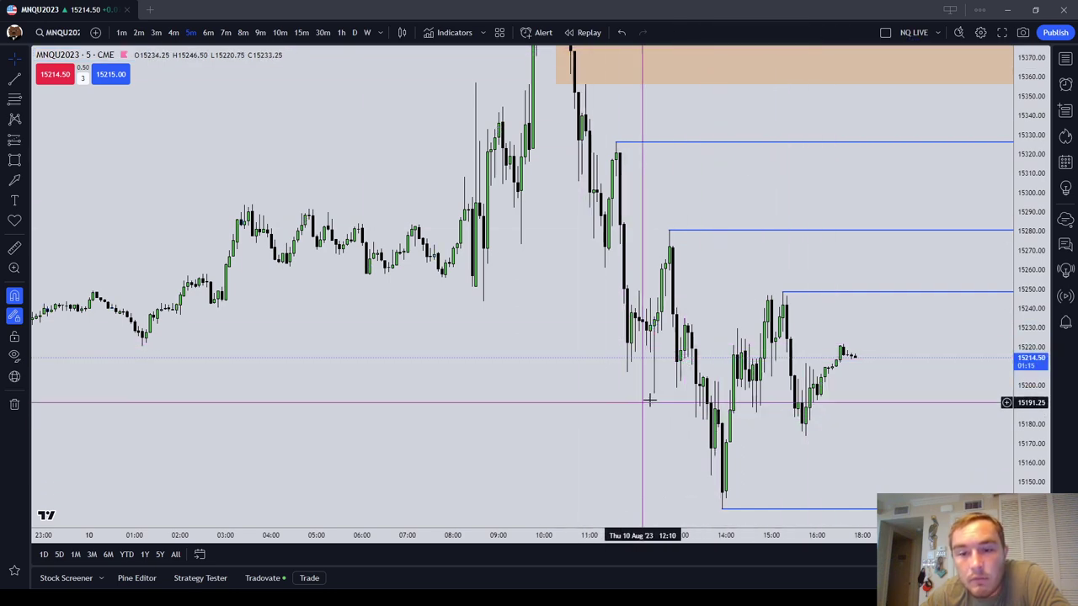
Place a text note at 15291.50 and 18:45, above the buyside liquidity levels, with the heading "PRICE ACTION BASED STOPS:".
left_click_drag(649, 401, 430, 427)
left_click_drag(704, 429, 828, 290)
scroll(828, 289, "up", 2)
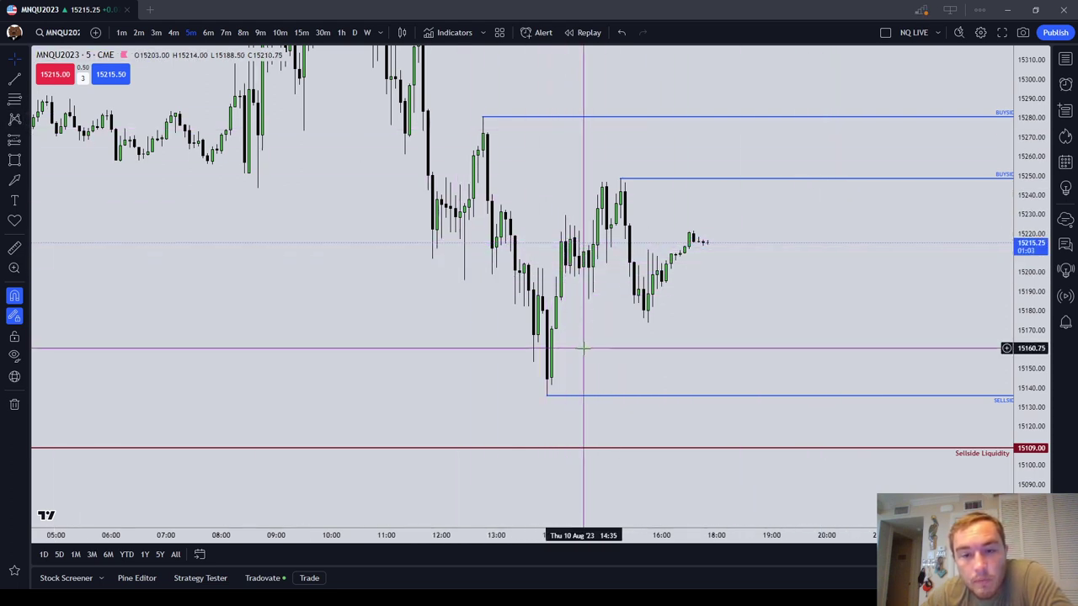
left_click(14, 200)
left_click(757, 99)
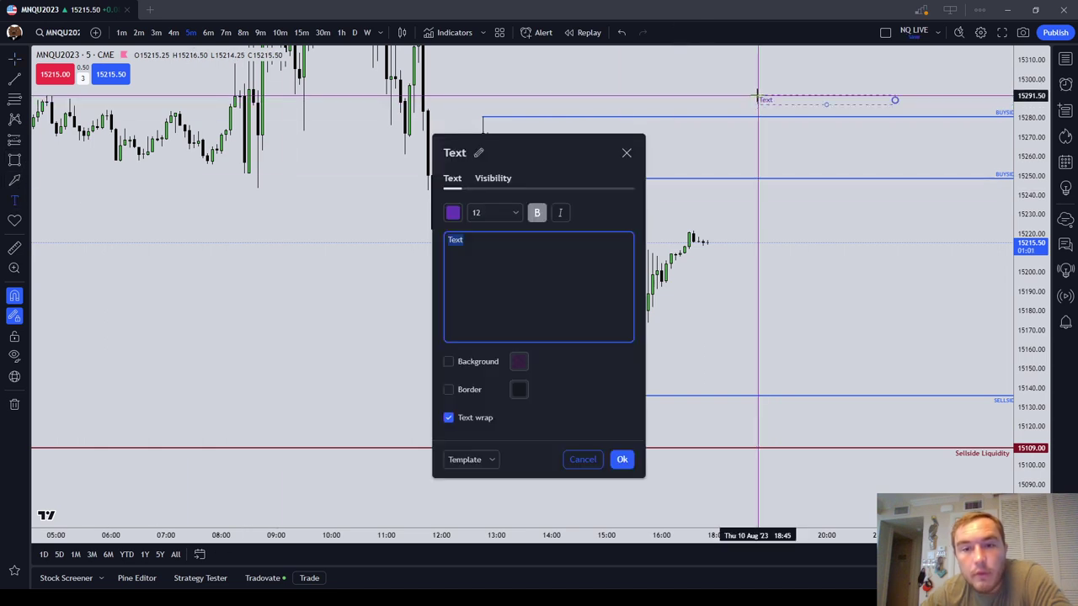
type("PRICE AC")
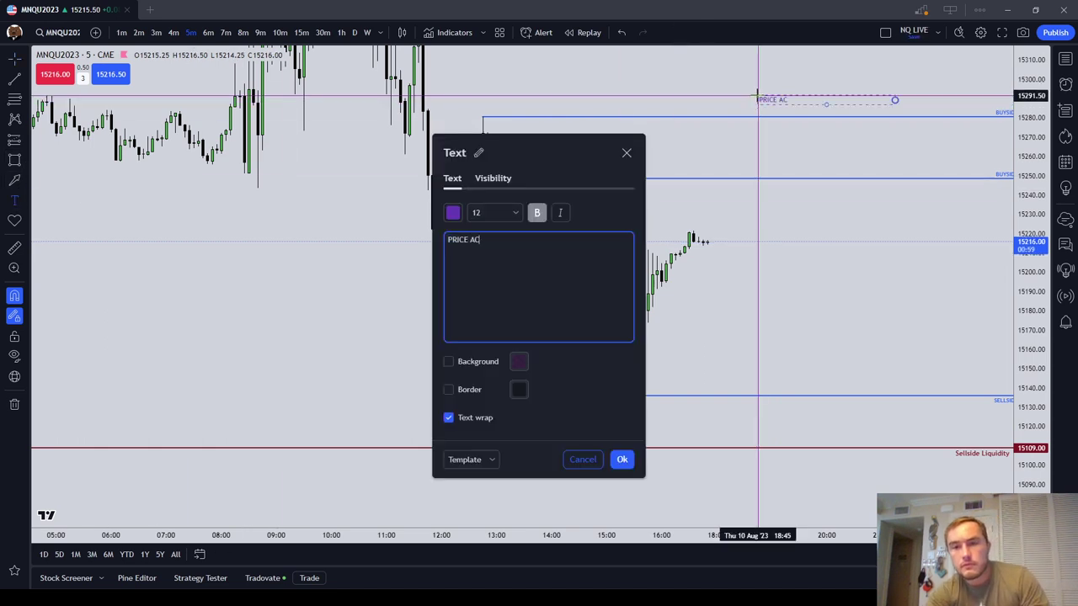
type("TIONS STOPS:")
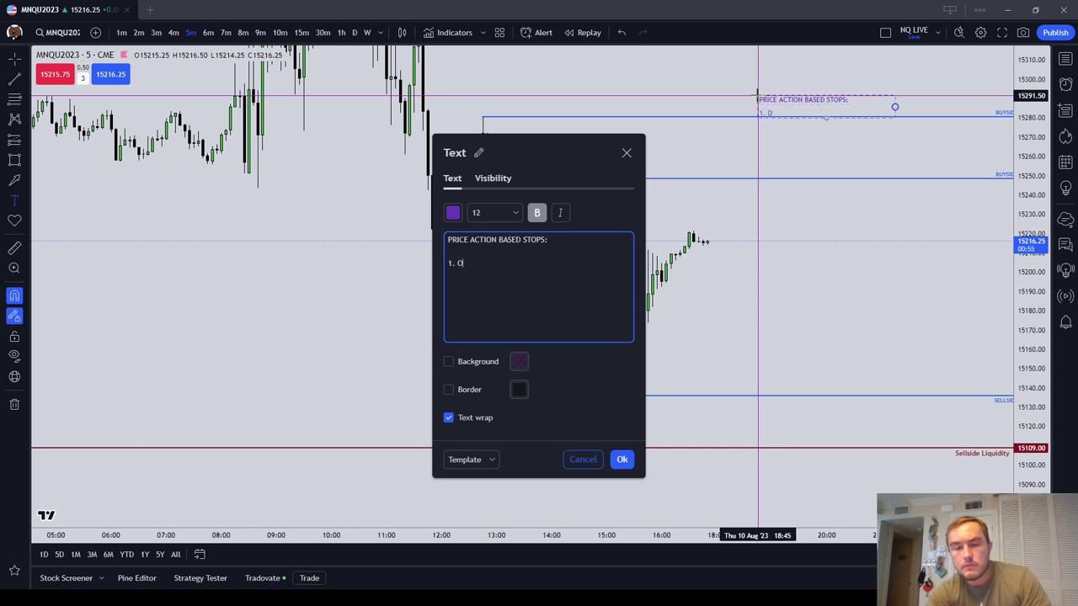
Add the lines "1. ORDER BLOCK MEAN THRESHOLD", "2. FAIR VALUE GAP / IFVG/" and "3. CONSEQUENT ENCROACHMENT (C.E.) OF A LONG WICK." to the note.
type("1. ORDER MBLOCK MEAN ")
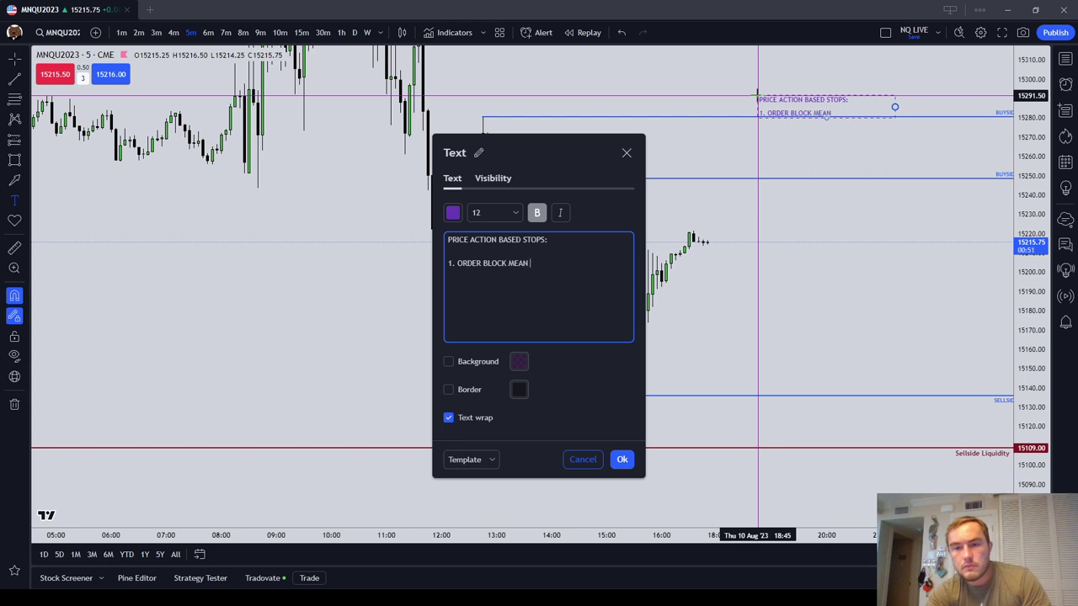
type("THEESHOLD")
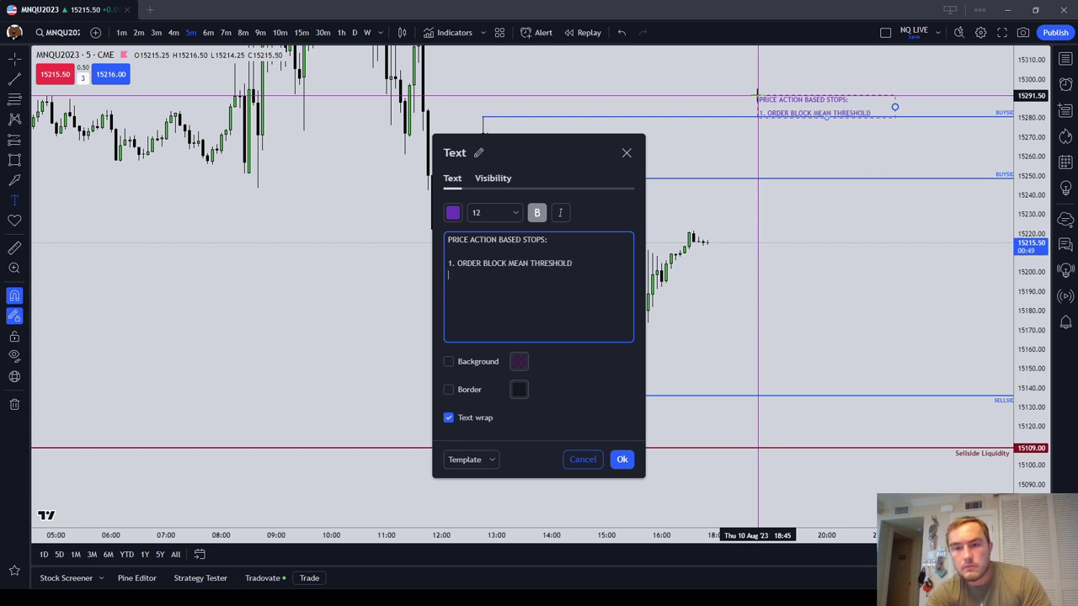
type("2. FAIR VALUE GAP / IFVG/")
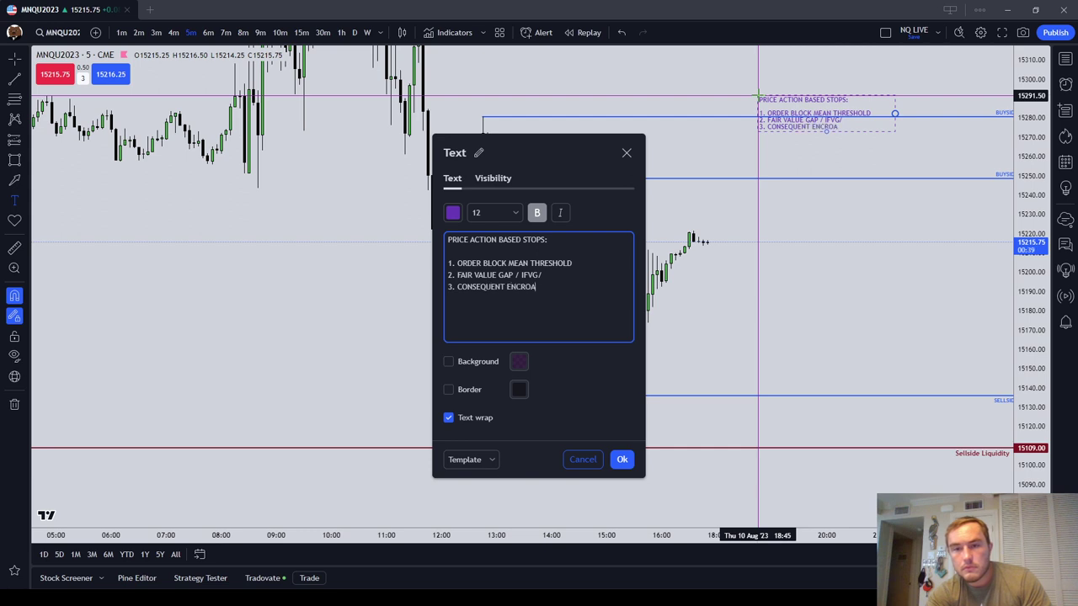
type("E.) OF A L")
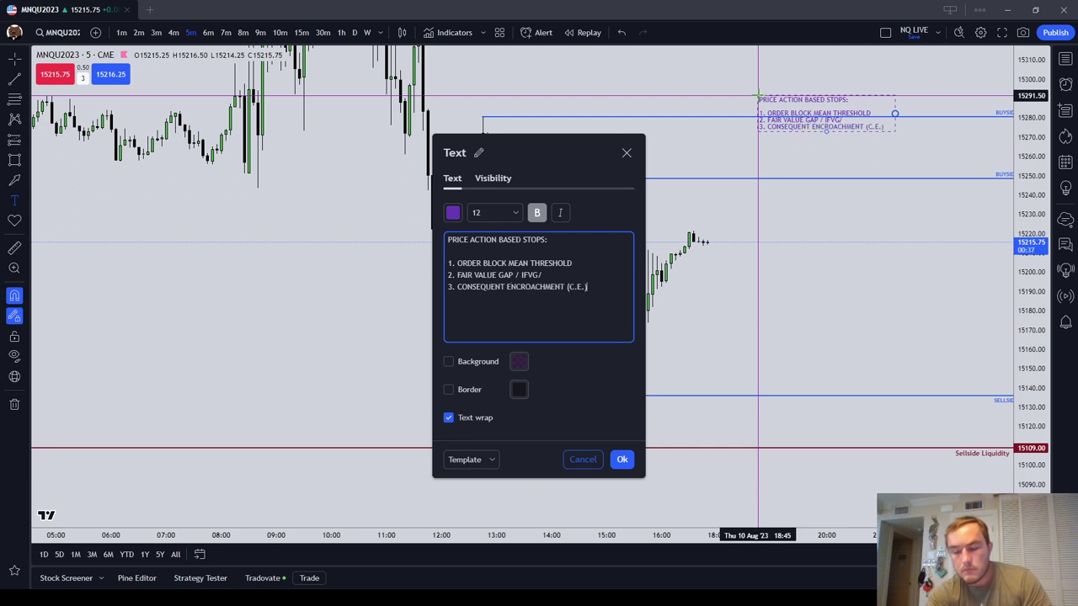
type("ONG ")
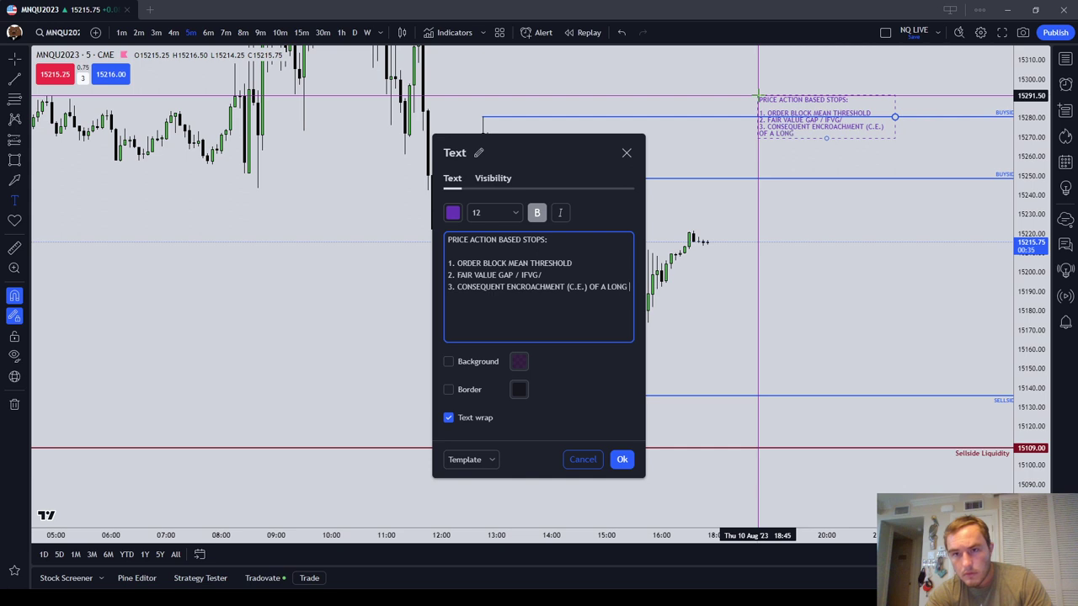
type("WICK.")
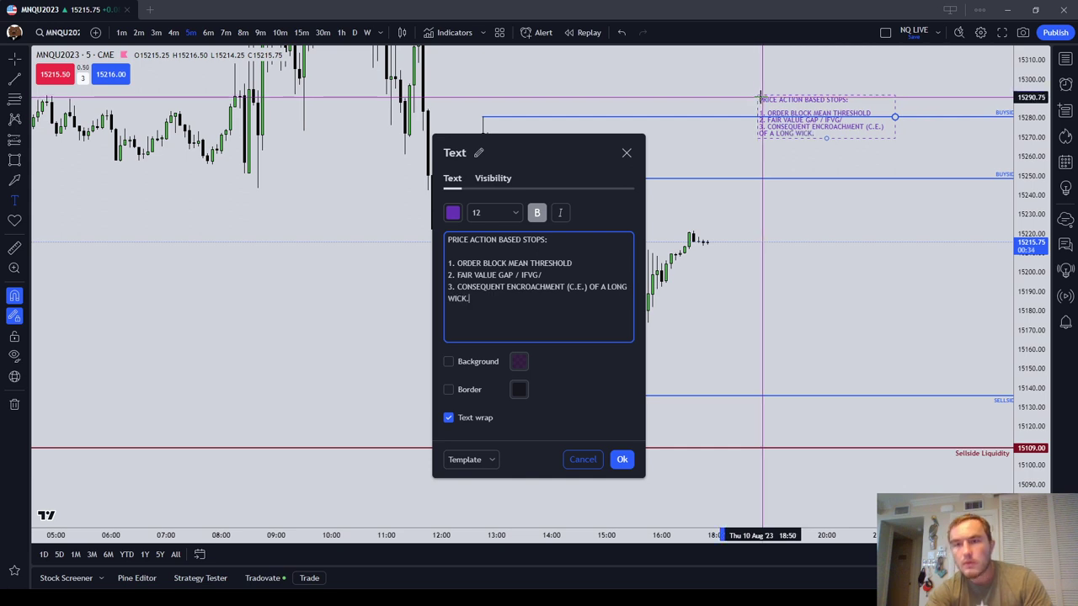
Save the note as a drawing template named "Price Action Based Stops", and delete the note from the chart.
left_click(492, 459)
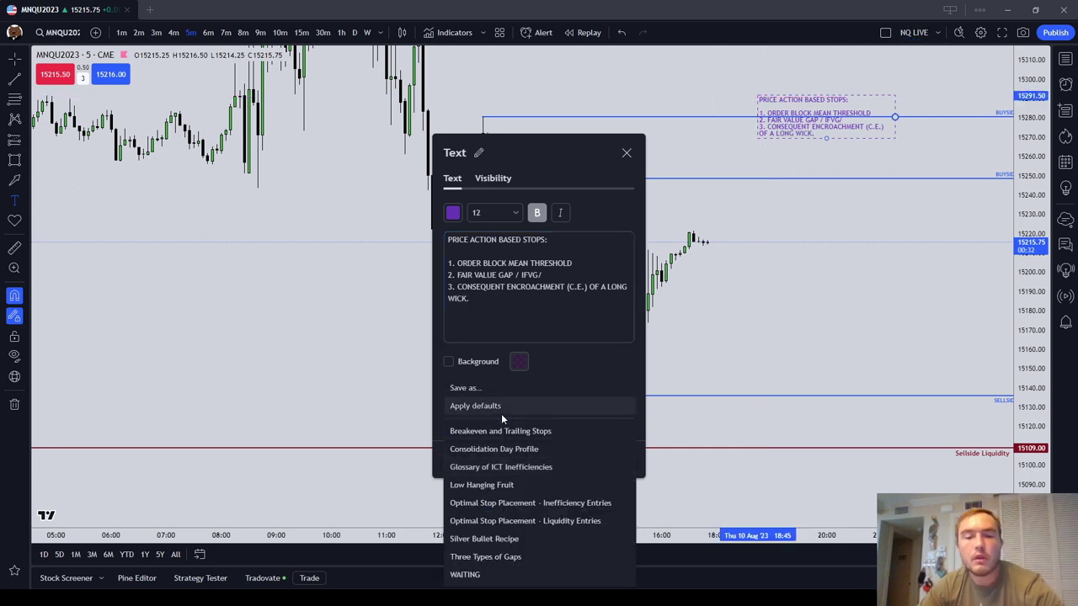
left_click(510, 388)
type("Price AC")
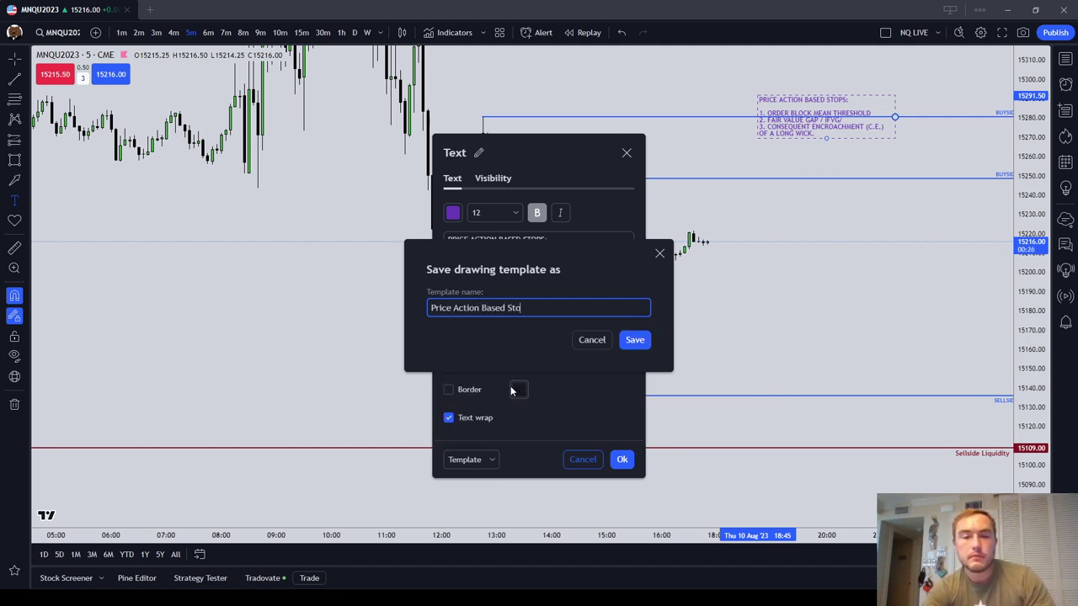
type("tion Based Stops")
left_click(633, 340)
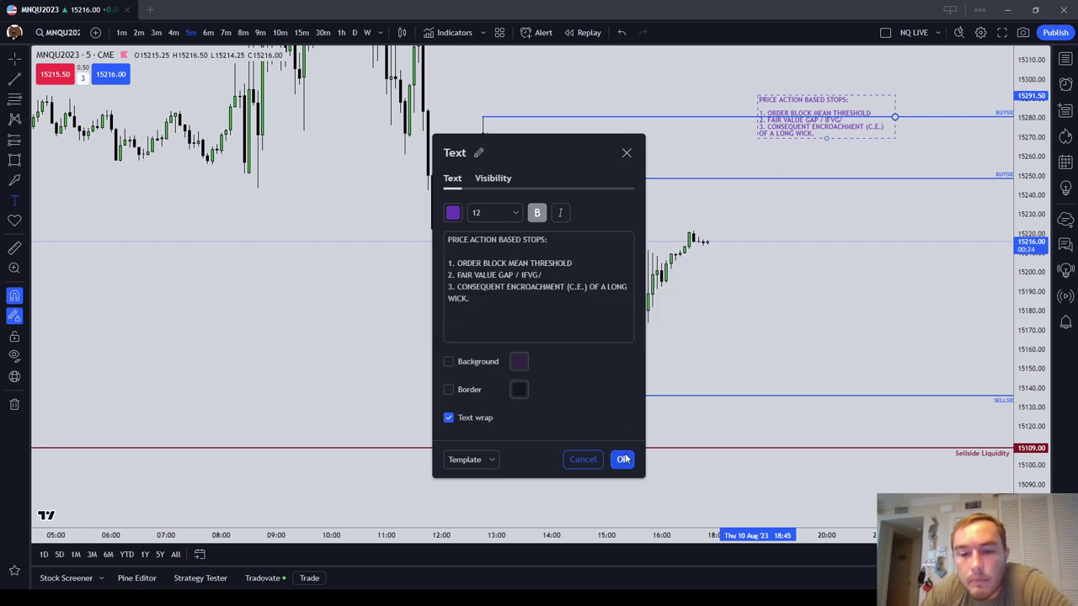
left_click(621, 458)
left_click(804, 32)
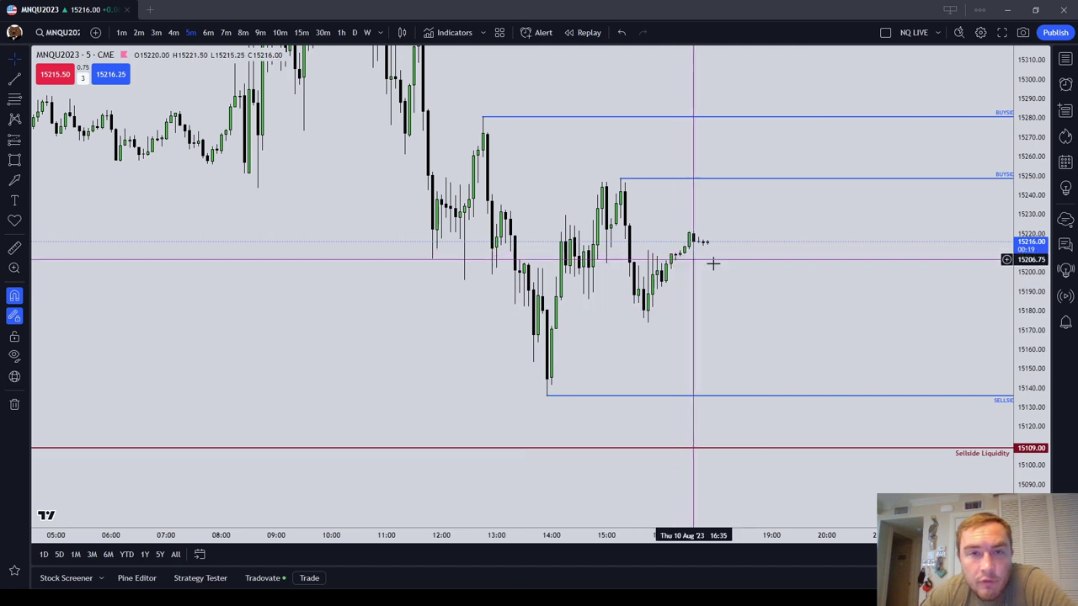
scroll(775, 362, "down", 5)
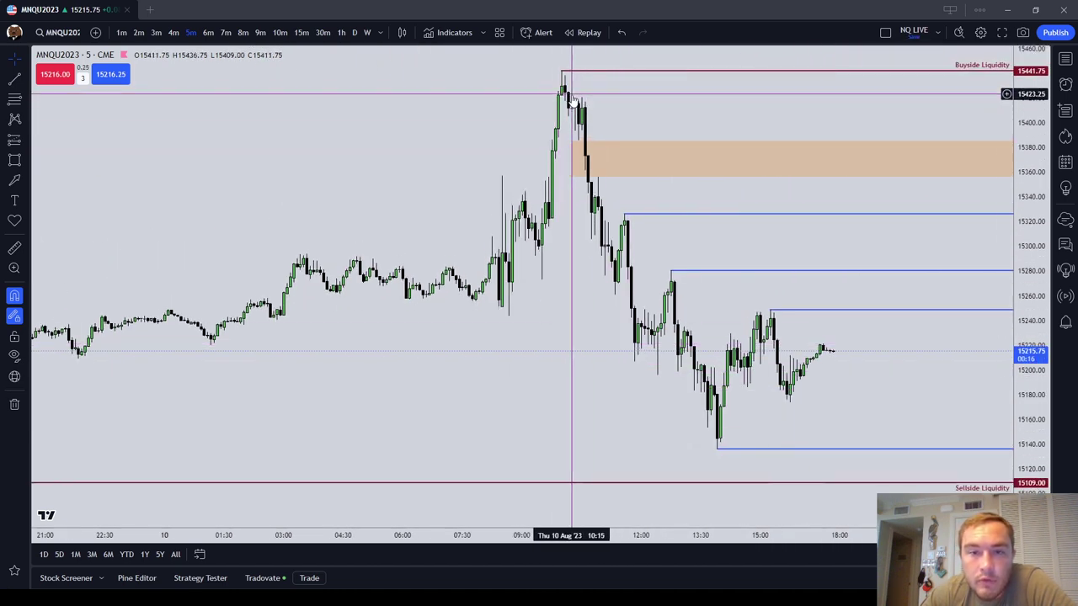
left_click_drag(634, 116, 579, 142)
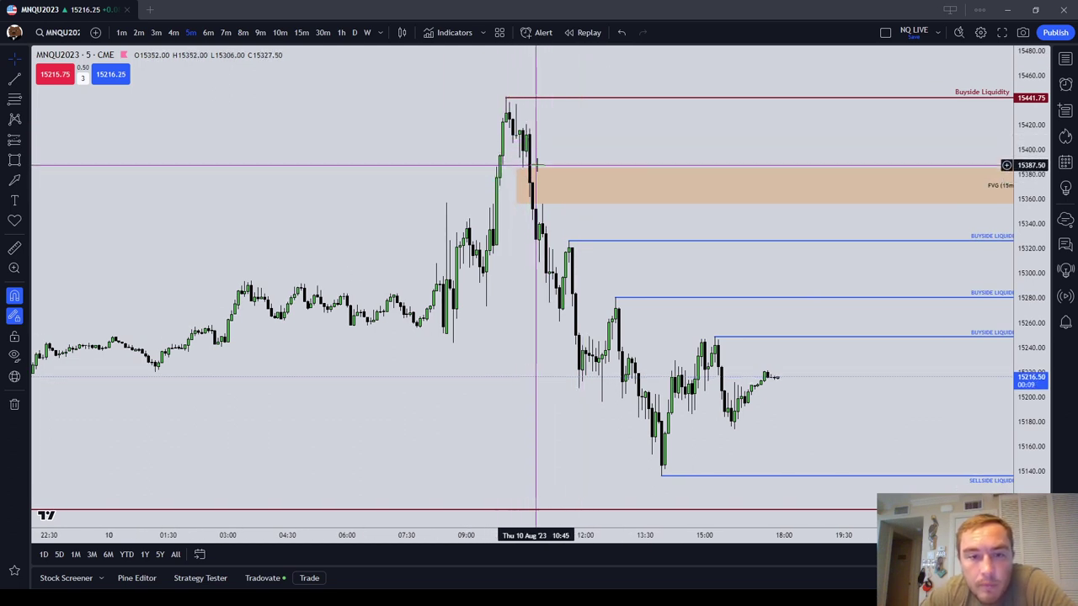
scroll(429, 174, "right", 5)
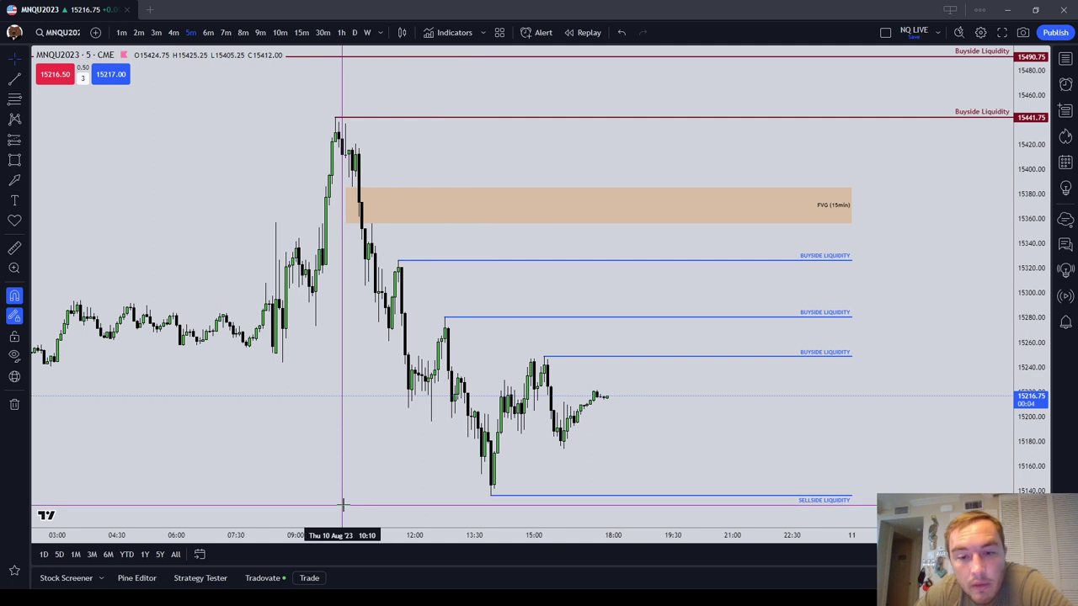
scroll(356, 497, "down", 1)
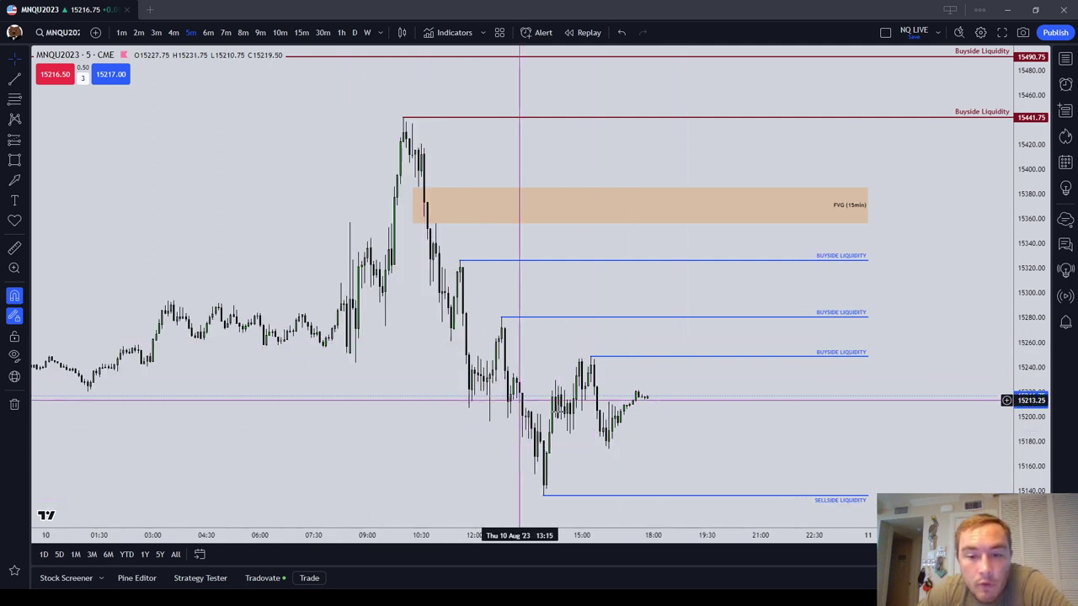